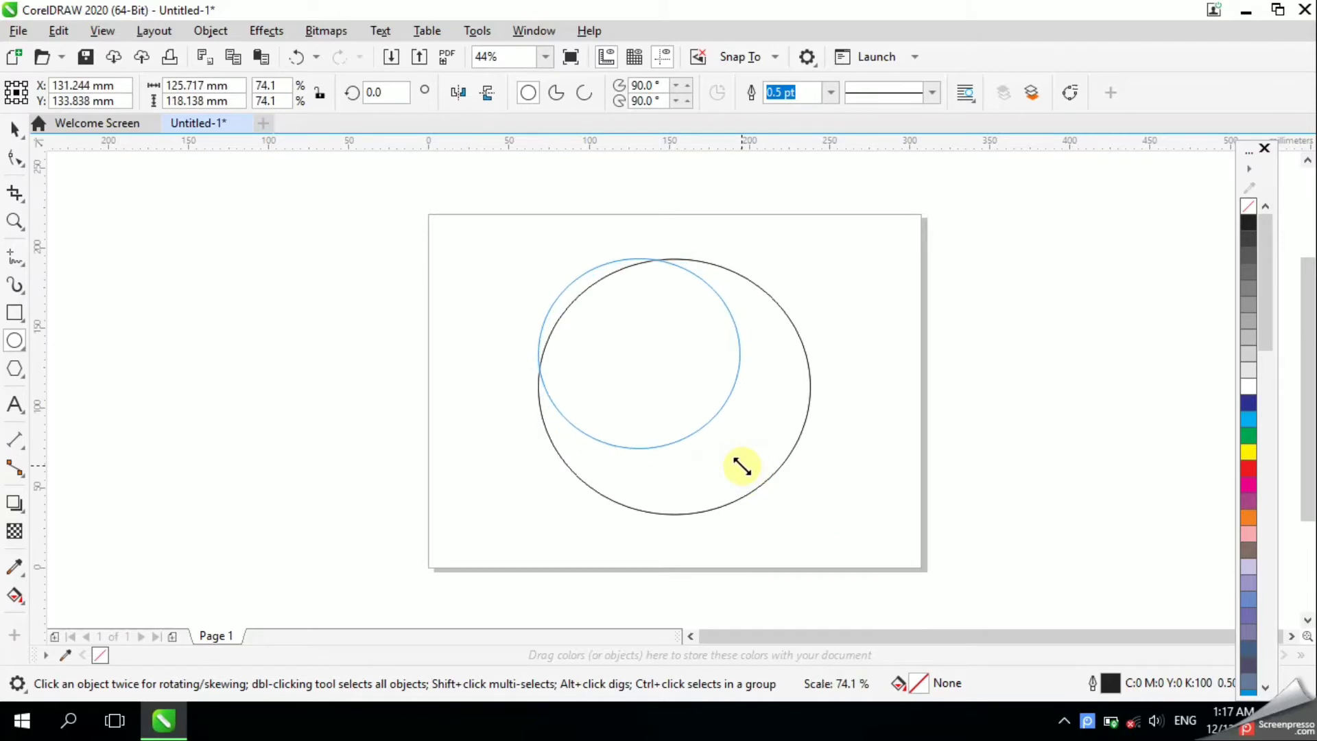
Shrink the inner ellipse to about 96 by 90 mm and centre it inside the larger ellipse
{"action": "left_click_drag", "start_coordinate": [637, 355], "coordinate": [670, 388]}
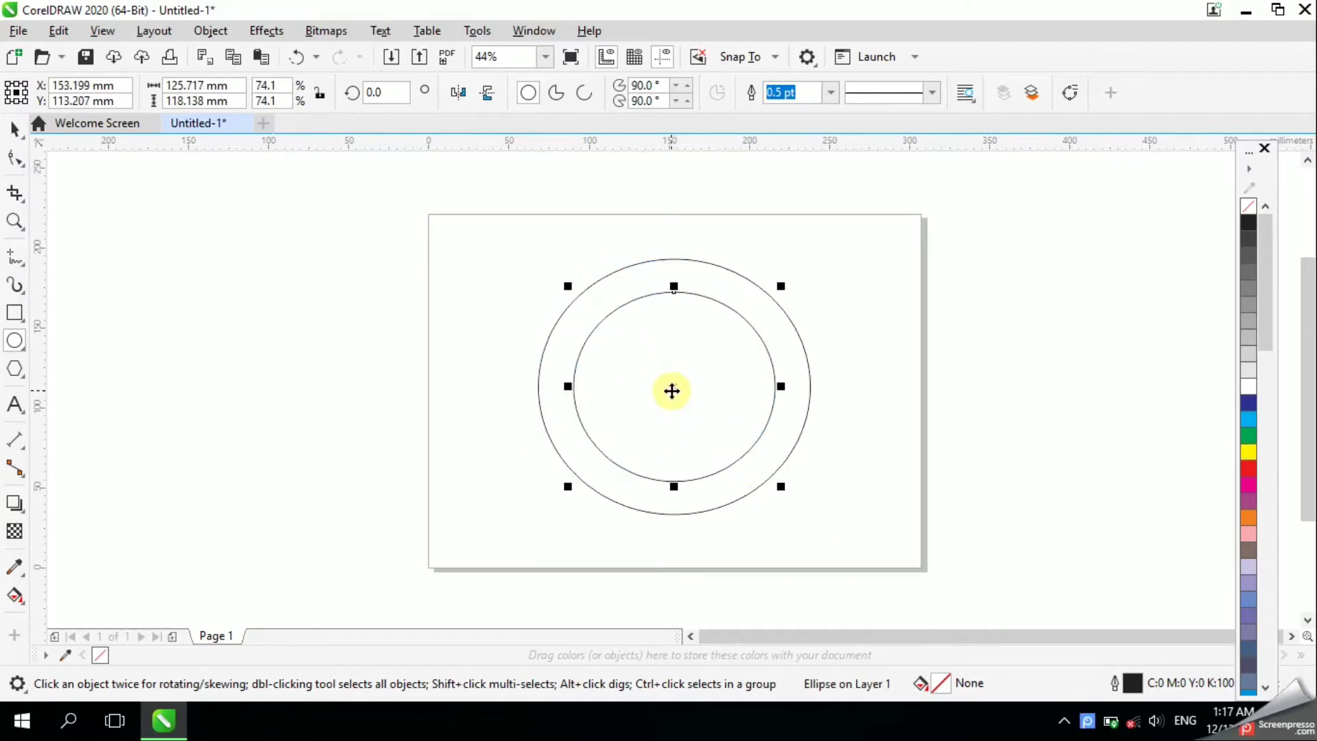
{"action": "left_click_drag", "start_coordinate": [780, 491], "coordinate": [732, 446]}
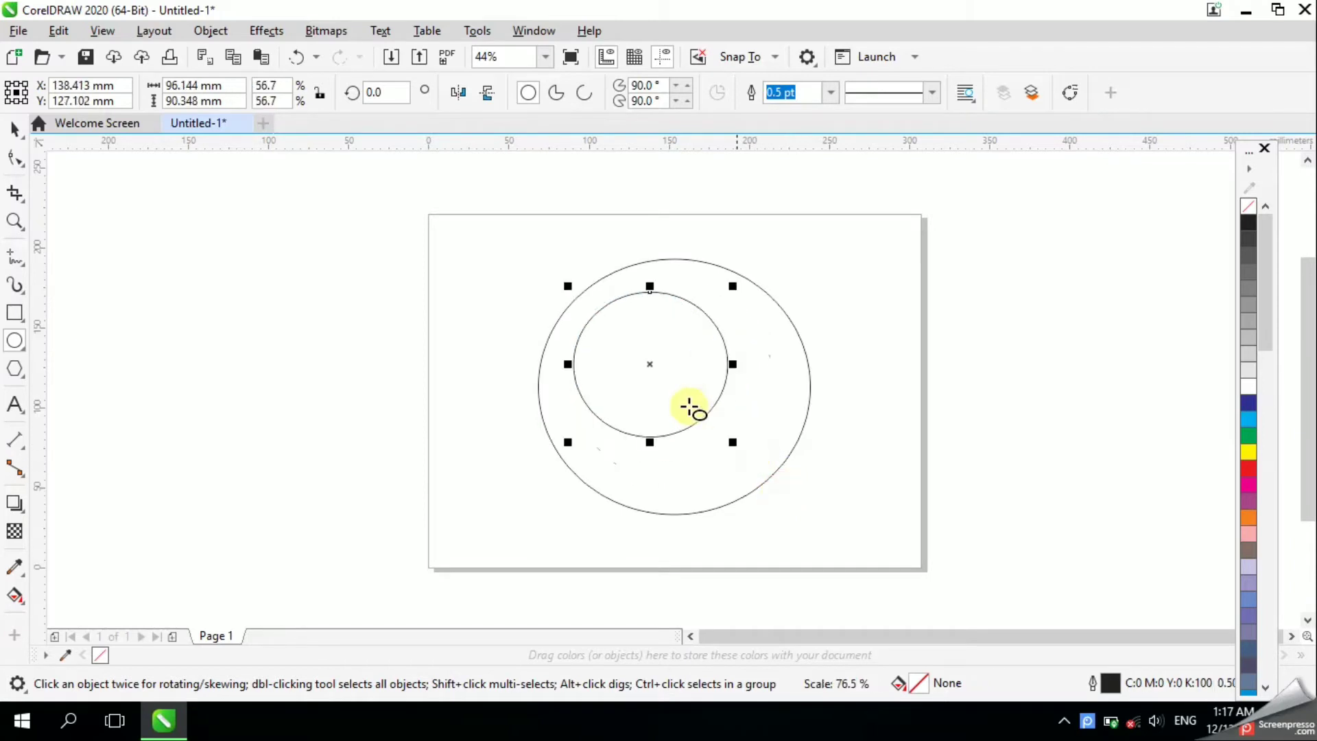
{"action": "left_click_drag", "start_coordinate": [646, 363], "coordinate": [675, 393]}
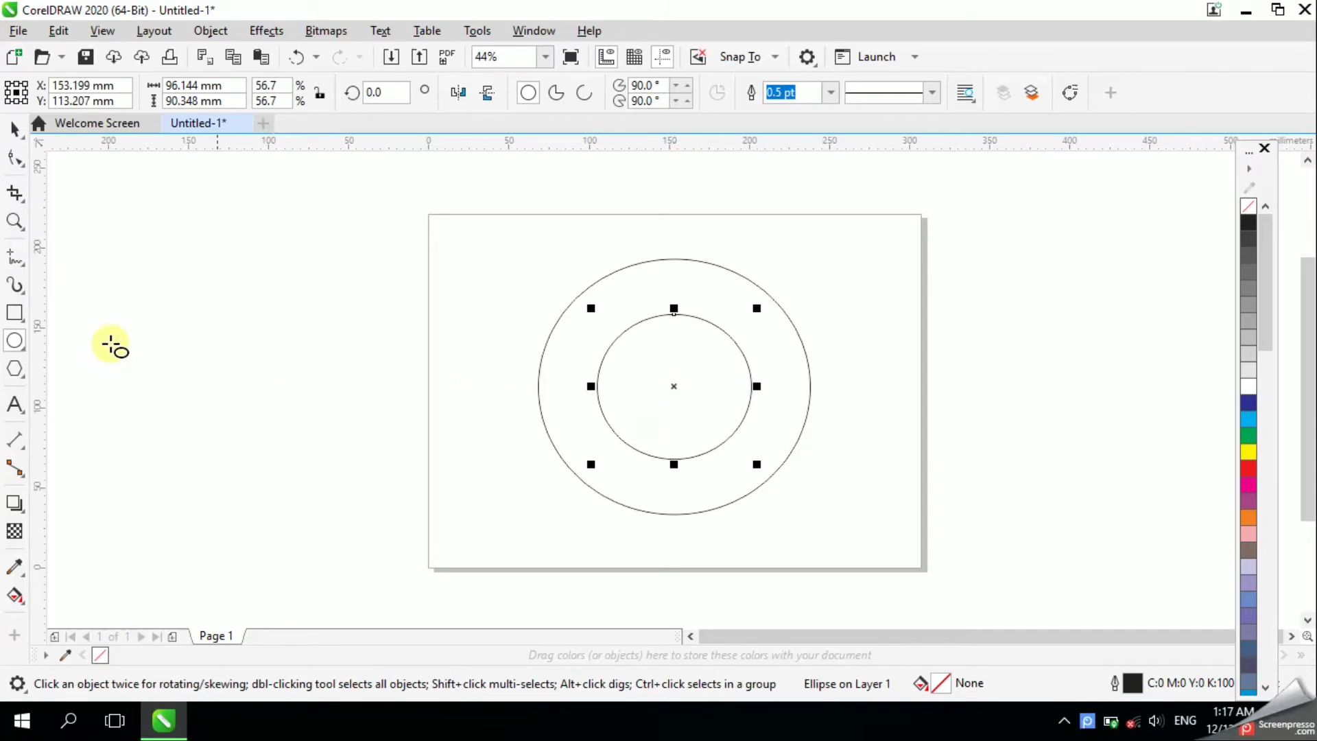
Draw a straight Freehand line about 36 mm long across the ring's upper-right part, from the inner ellipse to the outer one
{"action": "left_click", "coordinate": [16, 255]}
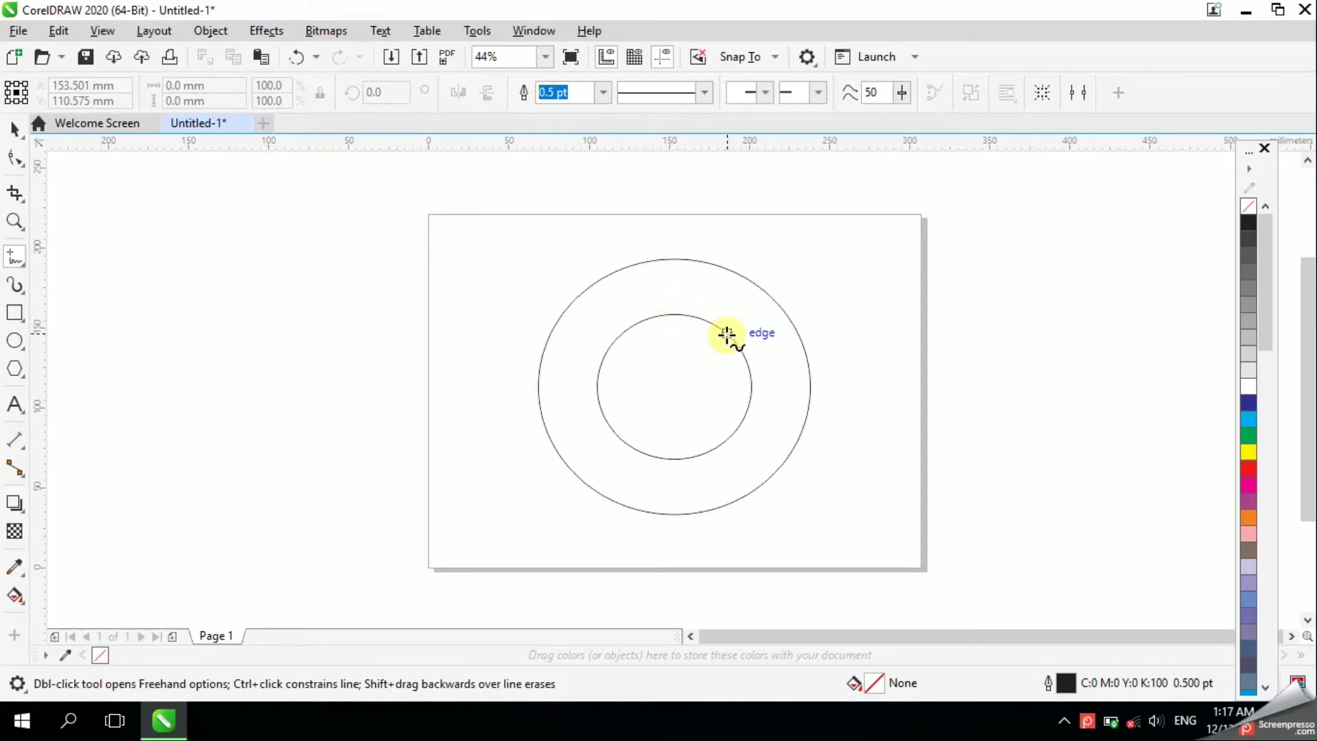
{"action": "left_click", "coordinate": [727, 334]}
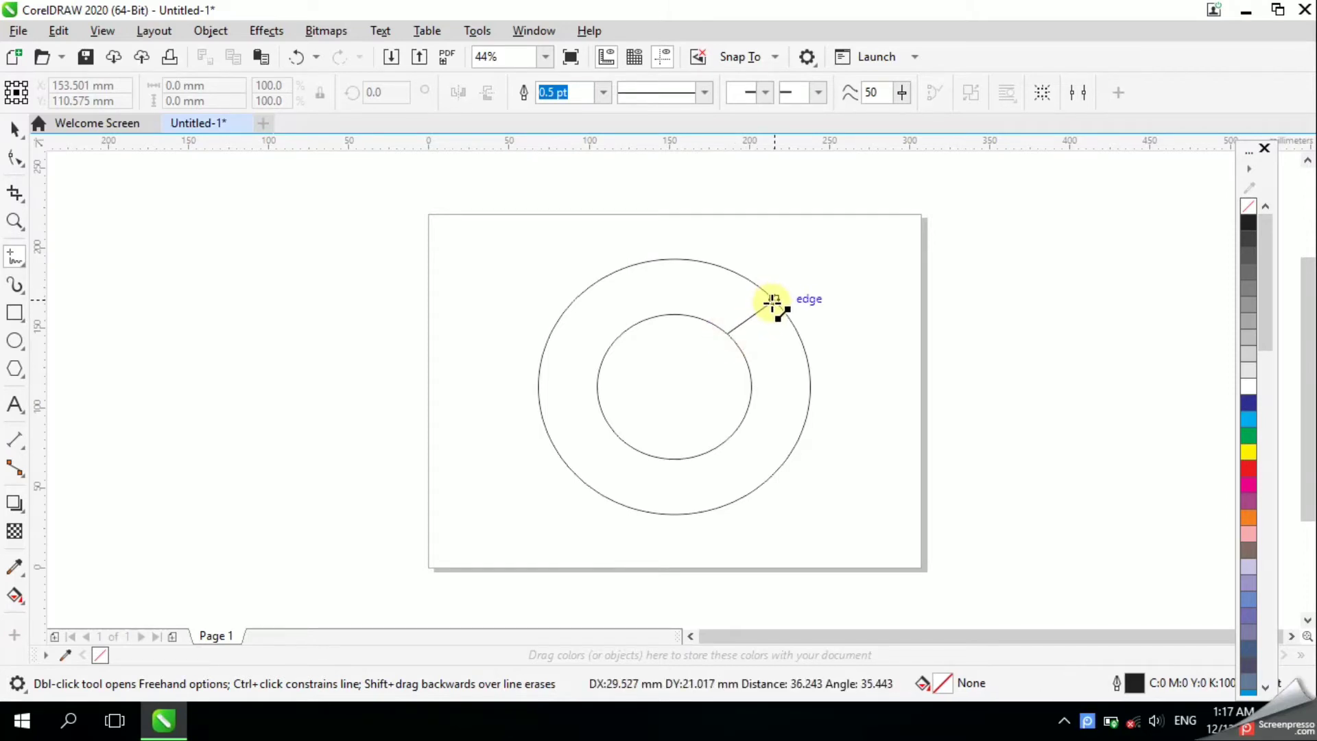
{"action": "left_click", "coordinate": [773, 300]}
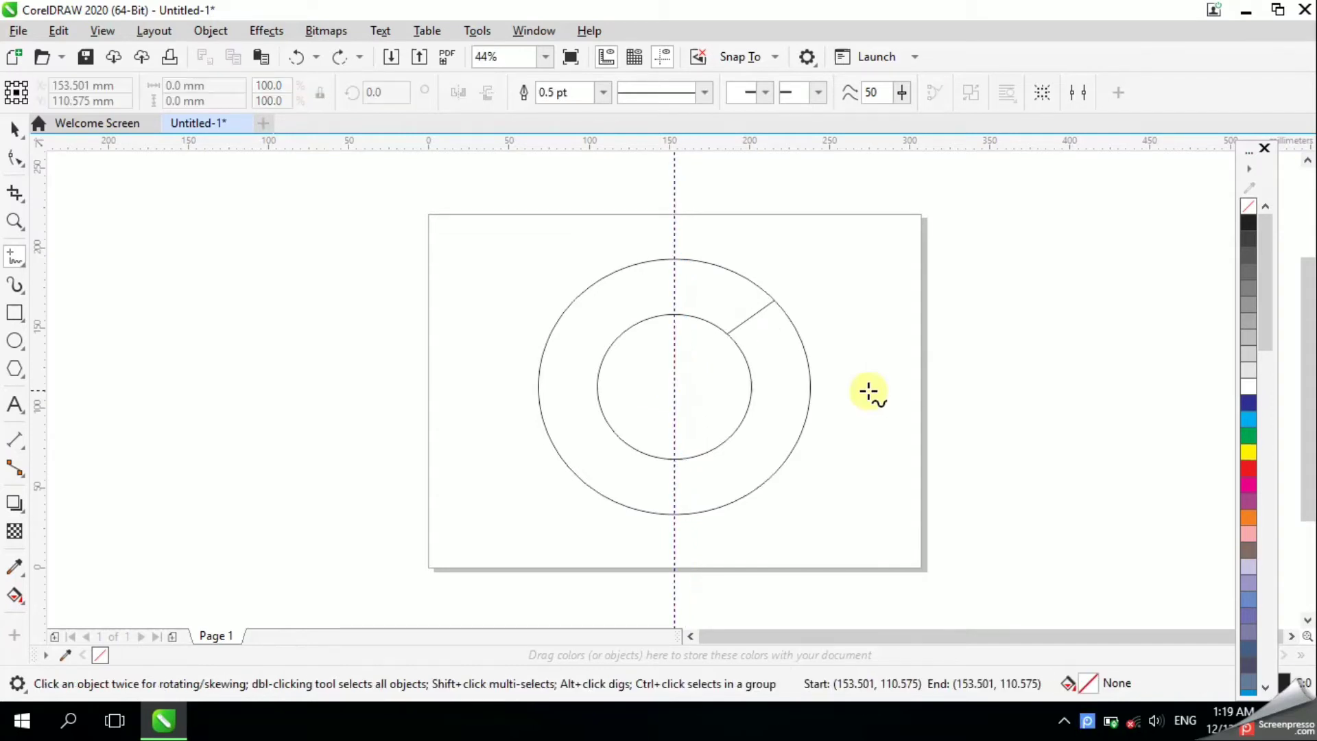
Add a horizontal guideline and draw the G's crossbar around it: two lines about 83 mm long to the outer ellipse, joined at the vertical guideline
{"action": "mouse_move", "coordinate": [705, 145]}
{"action": "left_mouse_down"}
{"action": "mouse_move", "coordinate": [709, 389]}
{"action": "mouse_move", "coordinate": [682, 358]}
{"action": "mouse_move", "coordinate": [806, 355]}
{"action": "left_mouse_up"}
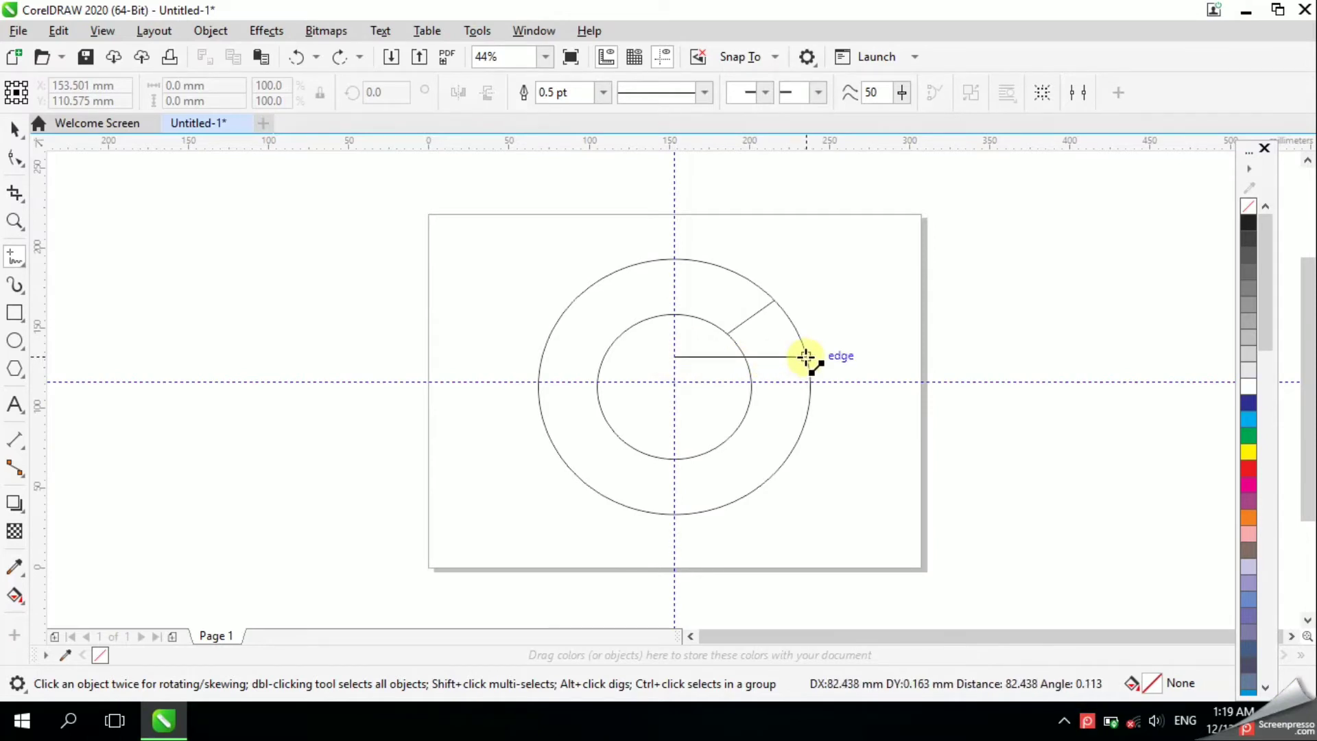
{"action": "left_click_drag", "start_coordinate": [806, 356], "coordinate": [806, 356]}
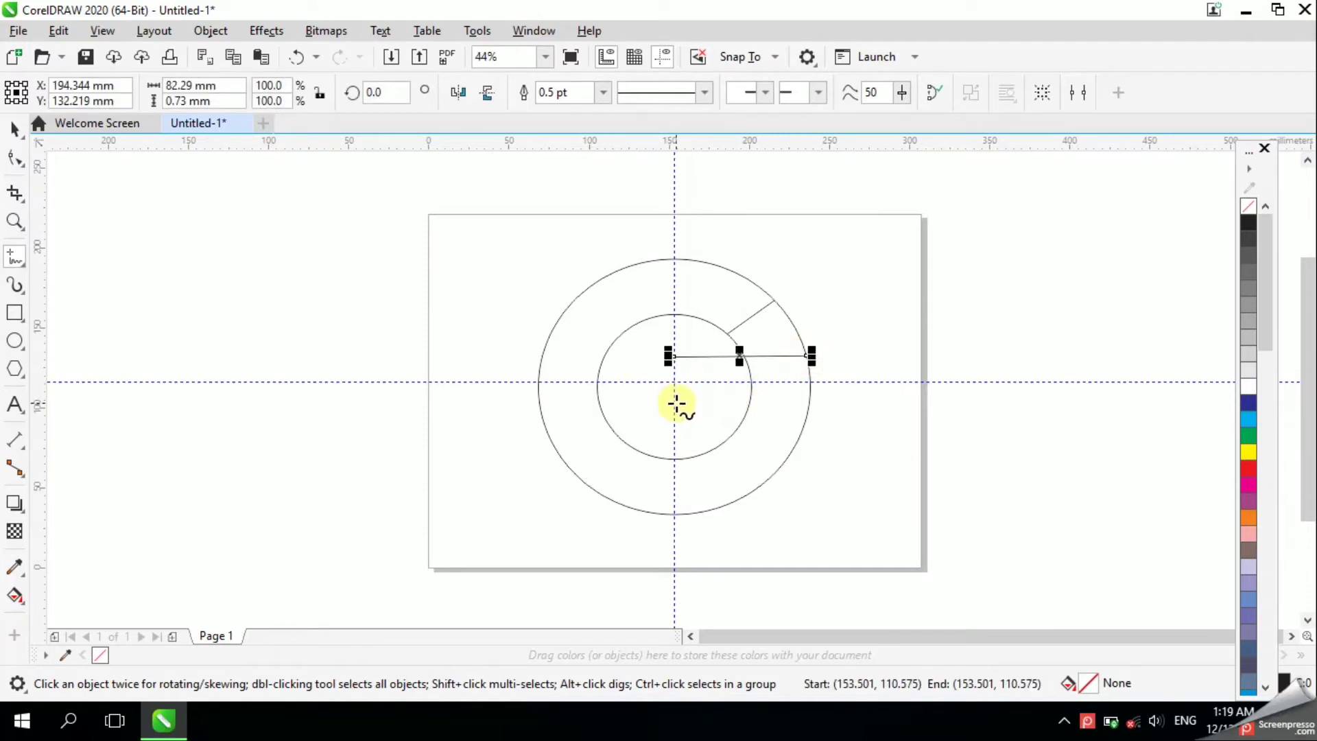
{"action": "left_click_drag", "start_coordinate": [676, 405], "coordinate": [812, 404]}
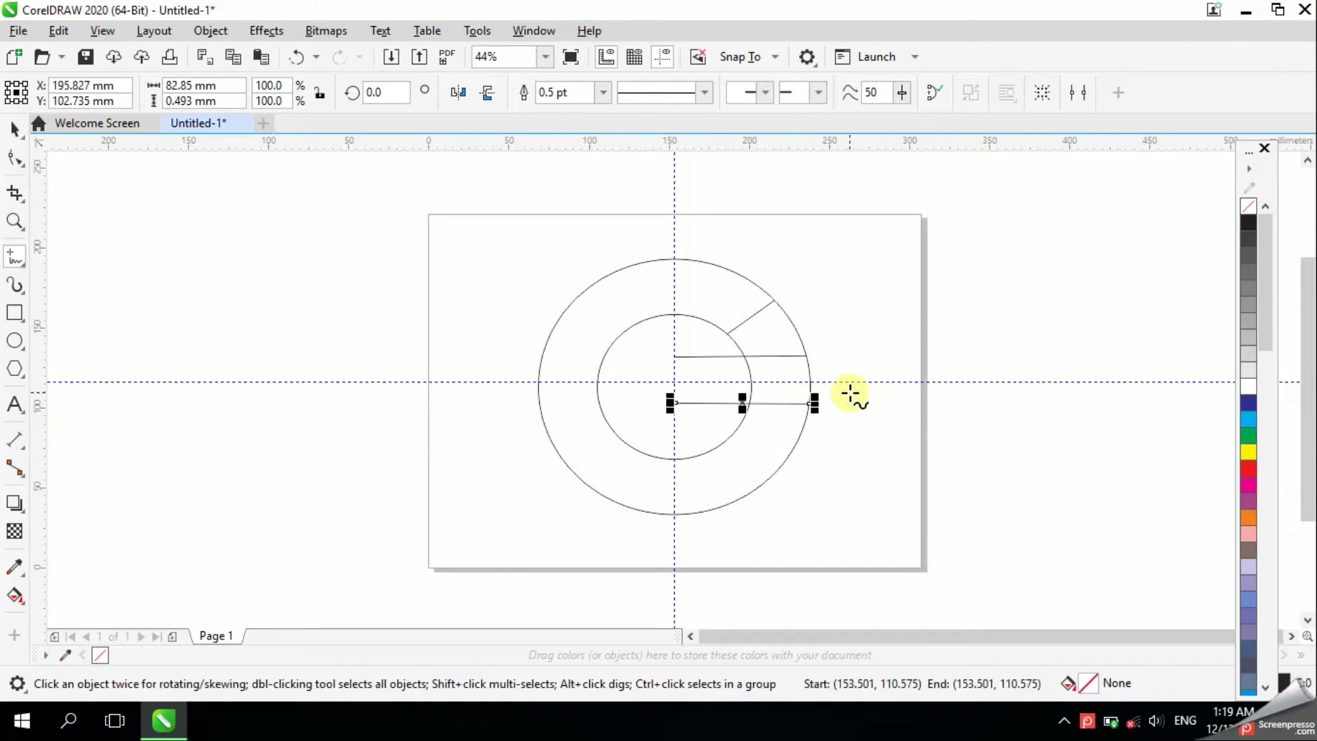
{"action": "left_click_drag", "start_coordinate": [675, 357], "coordinate": [675, 404]}
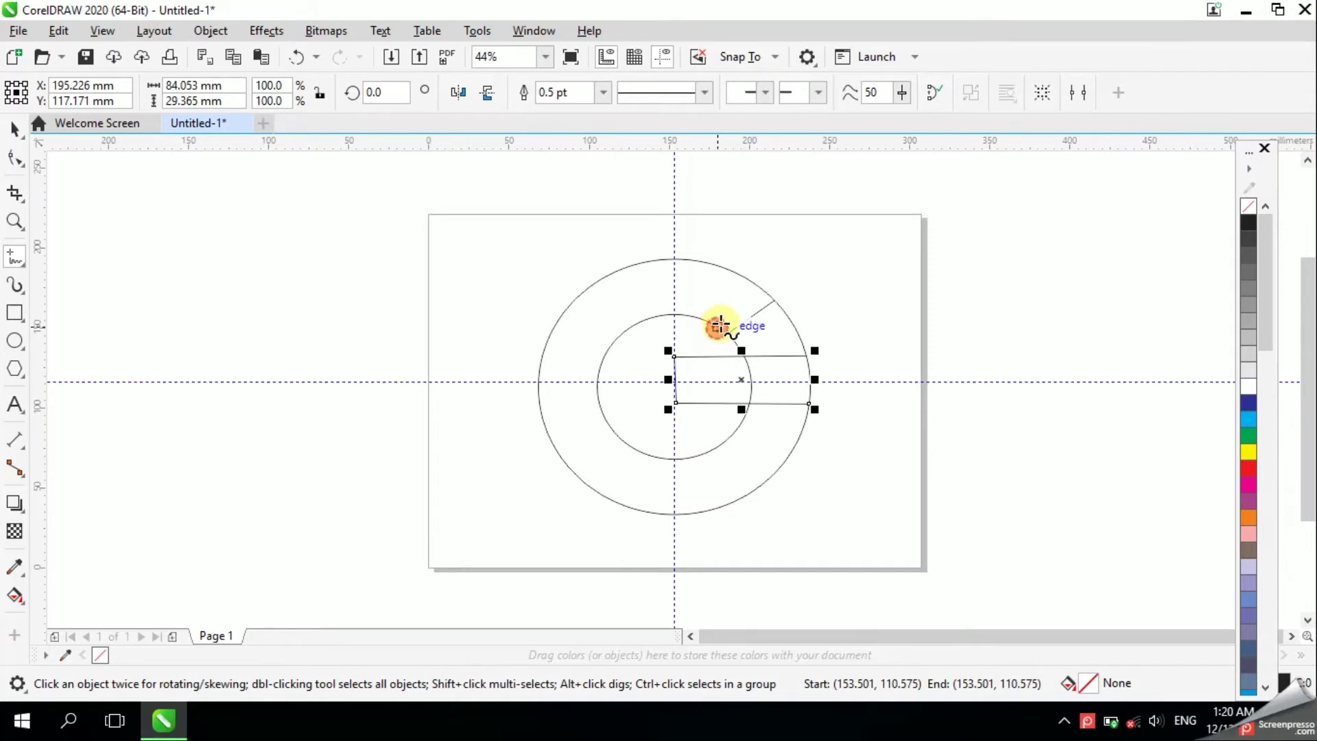
Draw a second diagonal line about 37 mm long across the ring, just above the first diagonal
{"action": "left_click_drag", "start_coordinate": [718, 326], "coordinate": [764, 290]}
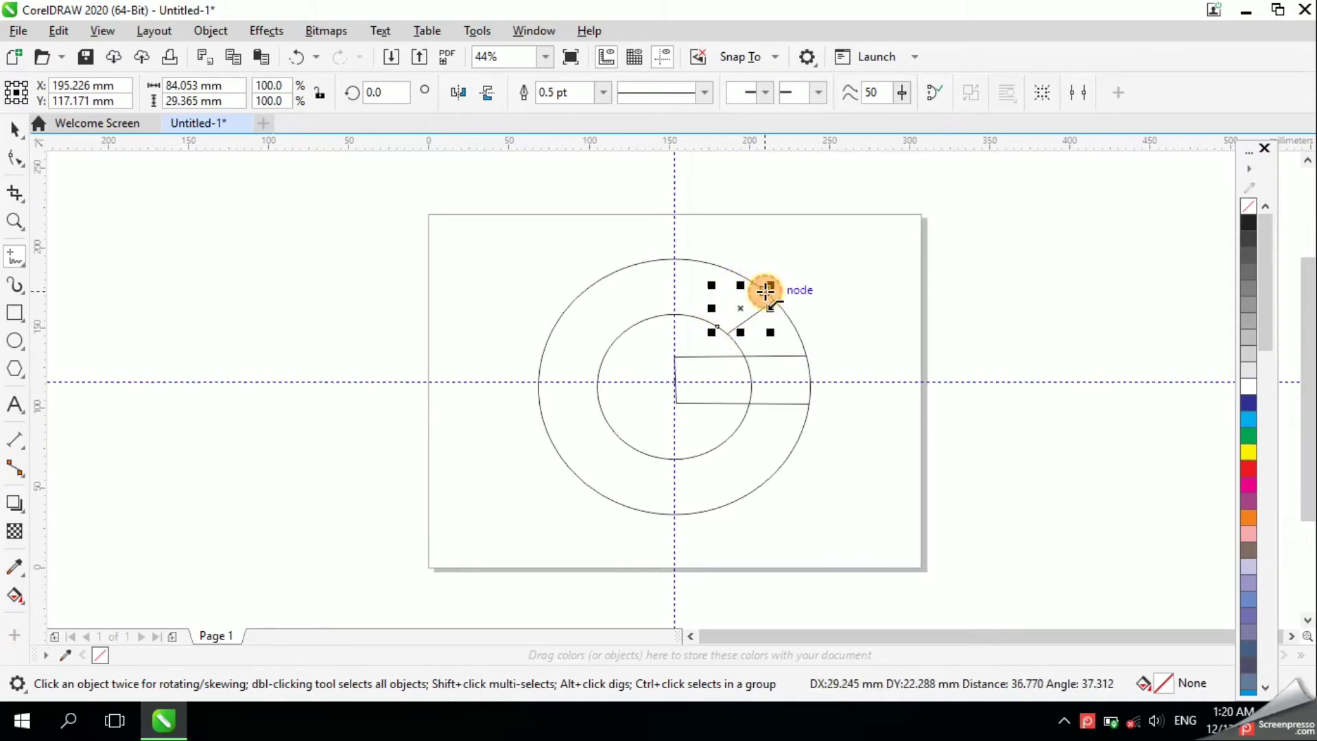
Trim the first diagonal and the surplus ellipse and crossbar segments with Virtual Segment Delete, leaving a clean G outline
{"action": "left_click", "coordinate": [19, 198]}
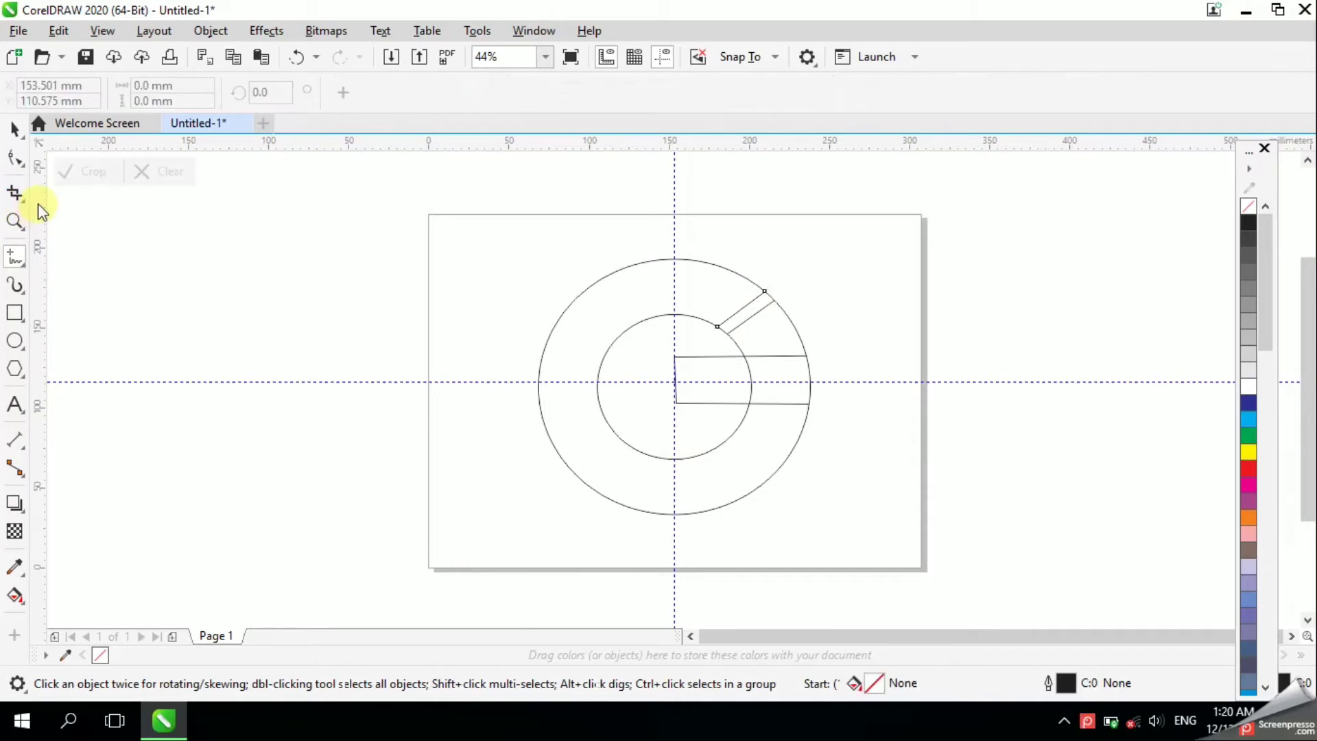
{"action": "left_click", "coordinate": [24, 200]}
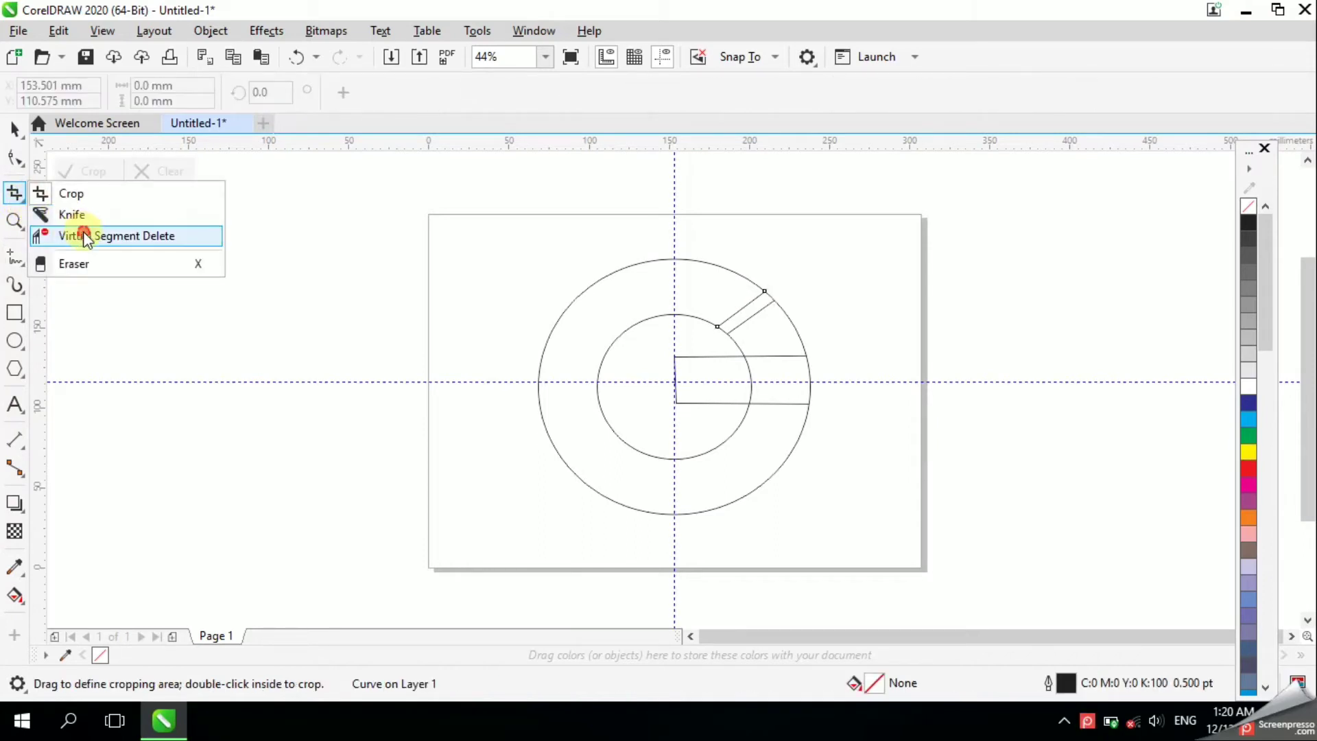
{"action": "left_click", "coordinate": [84, 237]}
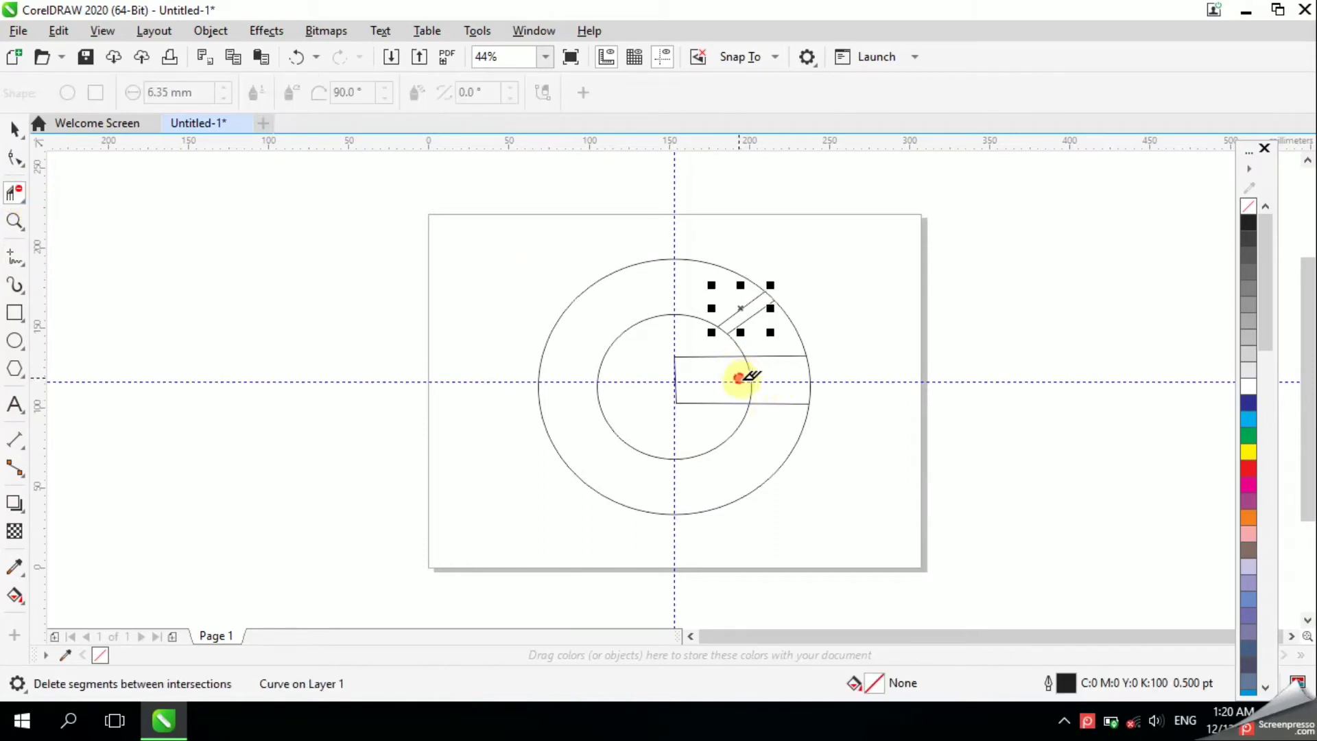
{"action": "left_click", "coordinate": [738, 377]}
{"action": "left_click_drag", "start_coordinate": [720, 347], "coordinate": [815, 328]}
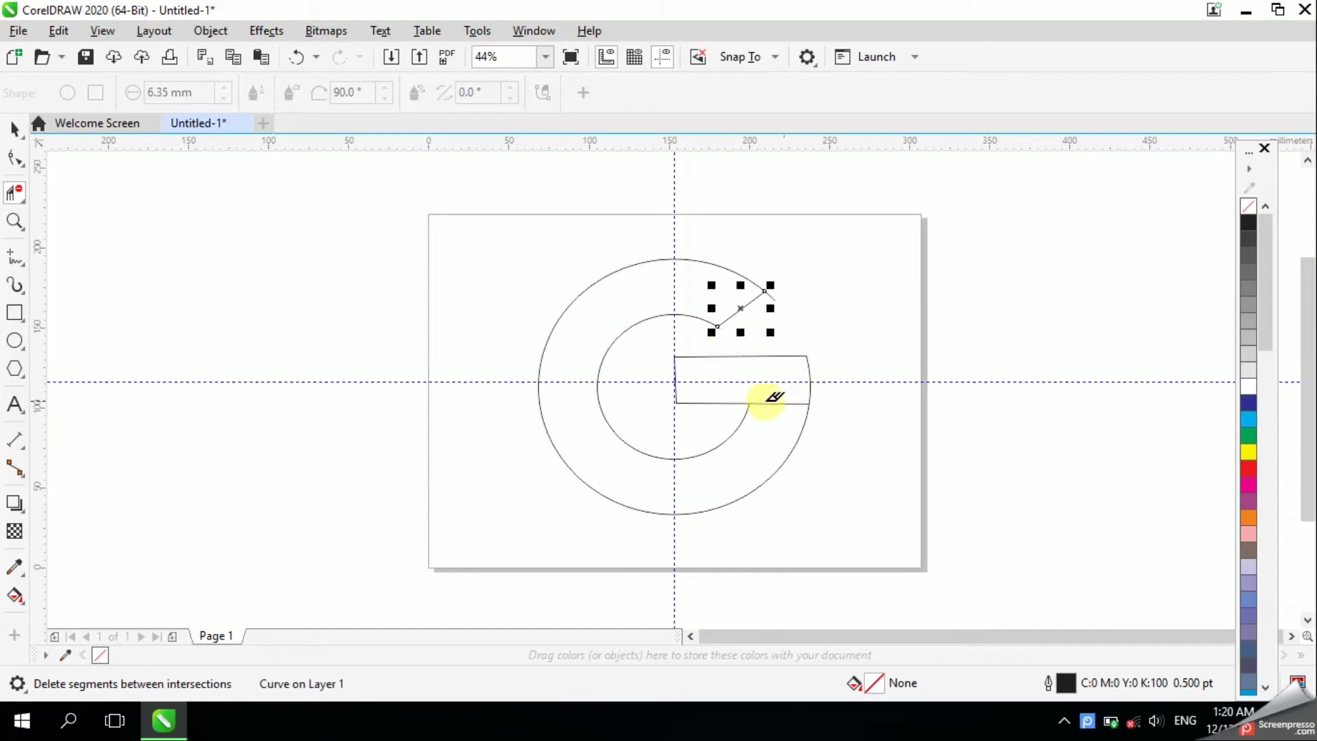
{"action": "left_click_drag", "start_coordinate": [767, 394], "coordinate": [771, 439]}
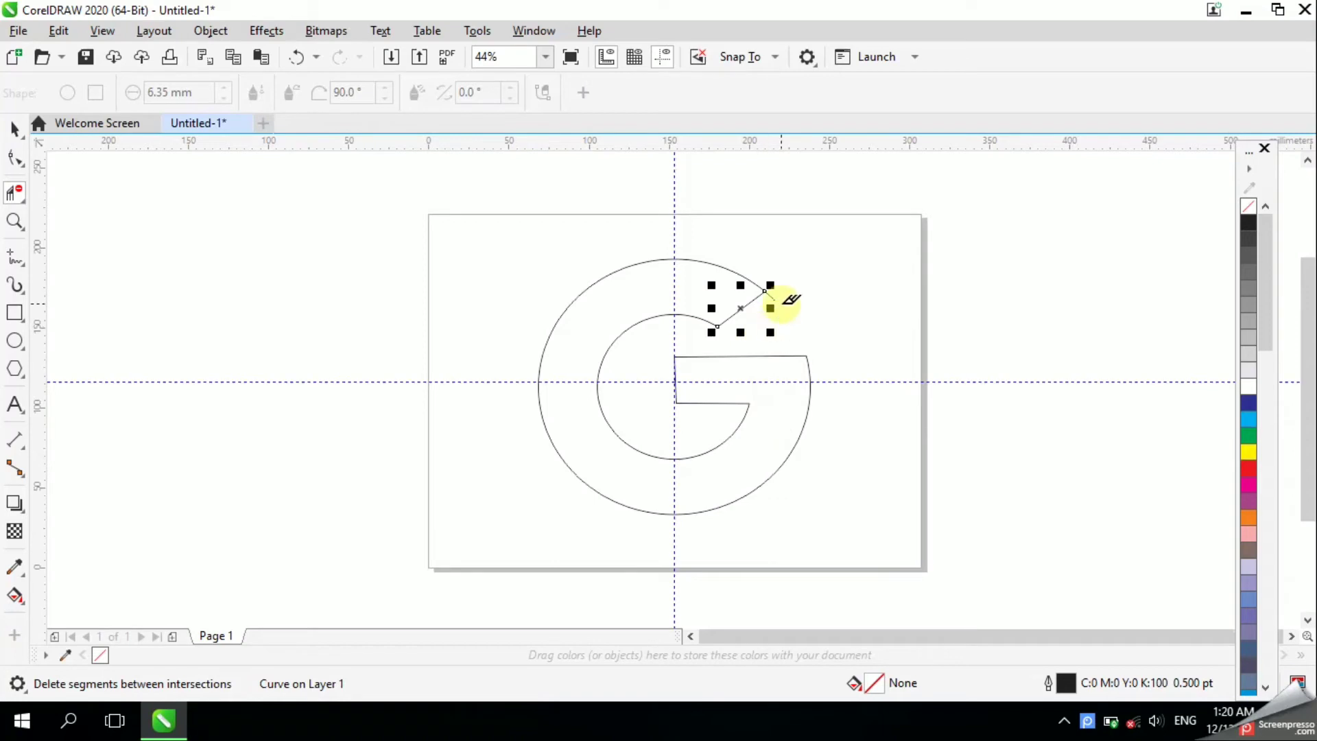
{"action": "scroll", "coordinate": [788, 297], "scroll_direction": "up", "scroll_amount": 4}
{"action": "left_click_drag", "start_coordinate": [763, 260], "coordinate": [728, 305]}
{"action": "scroll", "coordinate": [784, 303], "scroll_direction": "down", "scroll_amount": 4}
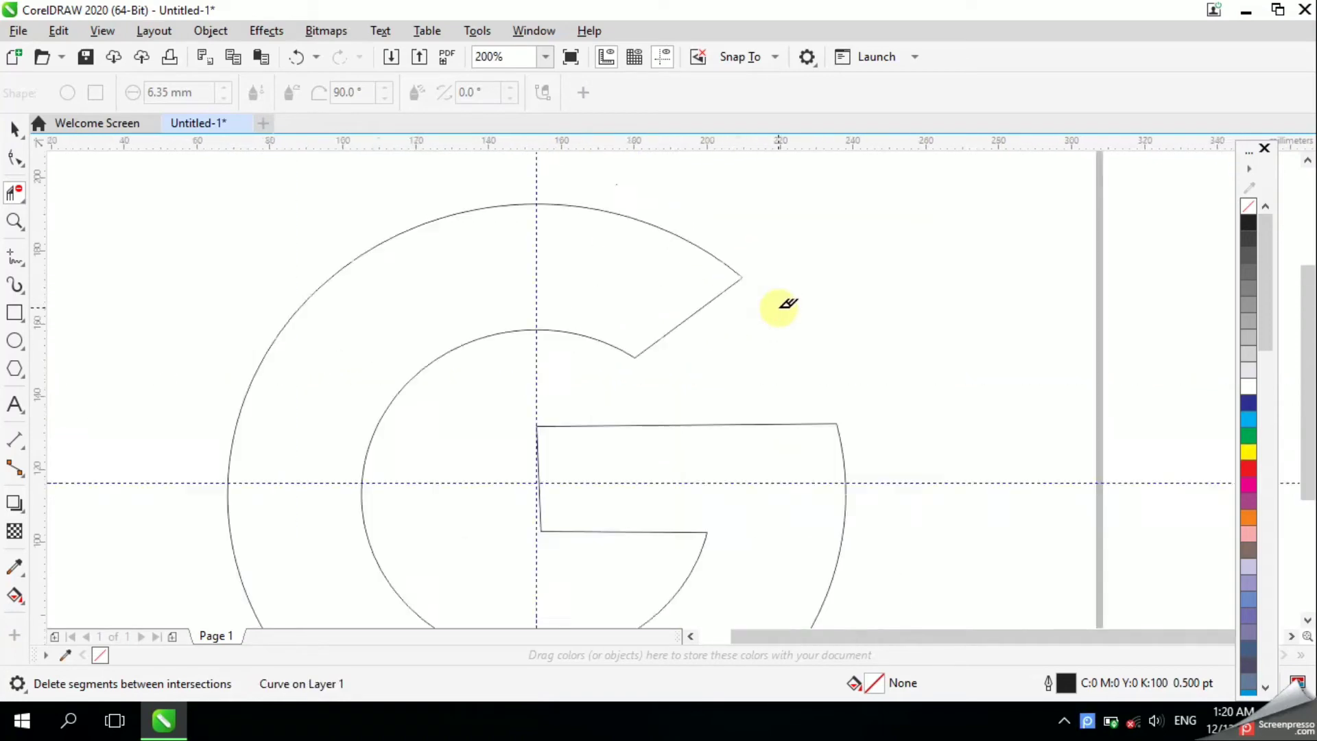
Draw two crossing Freehand lines over the G: extend the upper diagonal to the lower-left outer edge, and connect the lower-right edge to the upper-left edge
{"action": "left_click", "coordinate": [16, 266]}
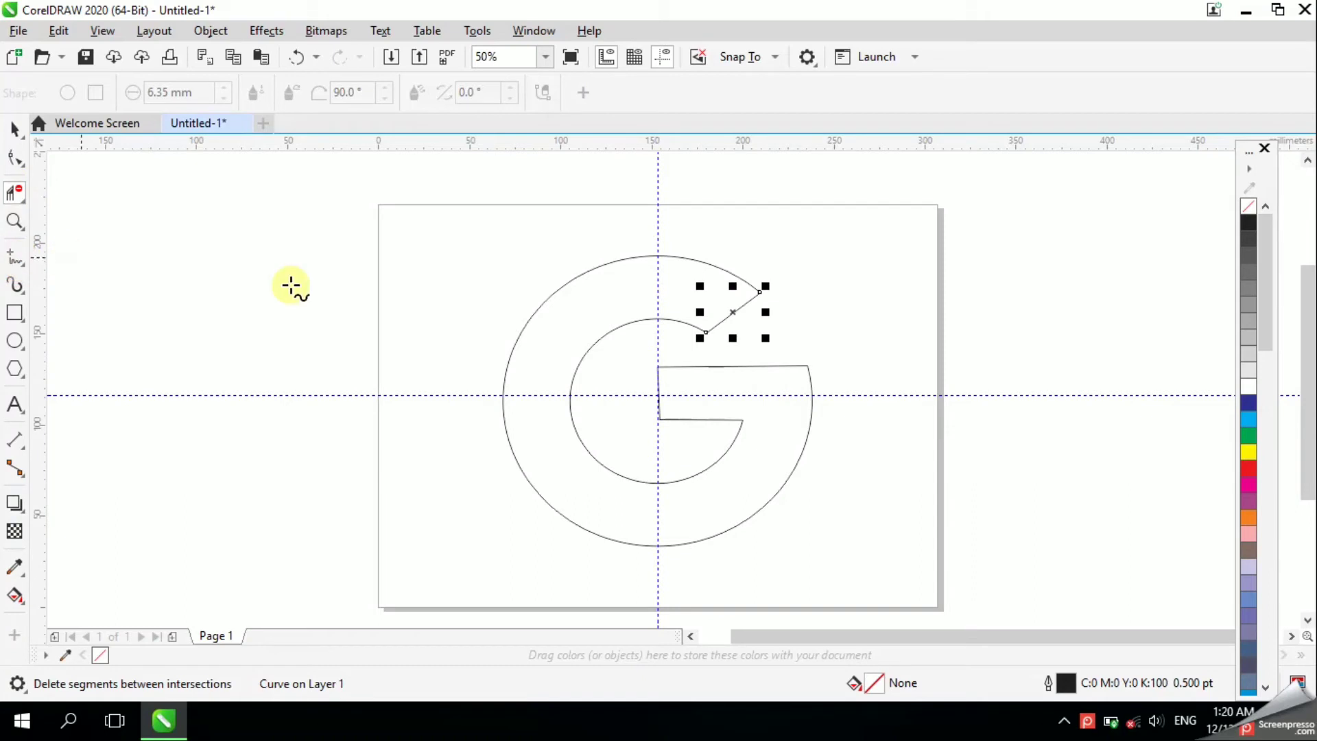
{"action": "left_click", "coordinate": [705, 334]}
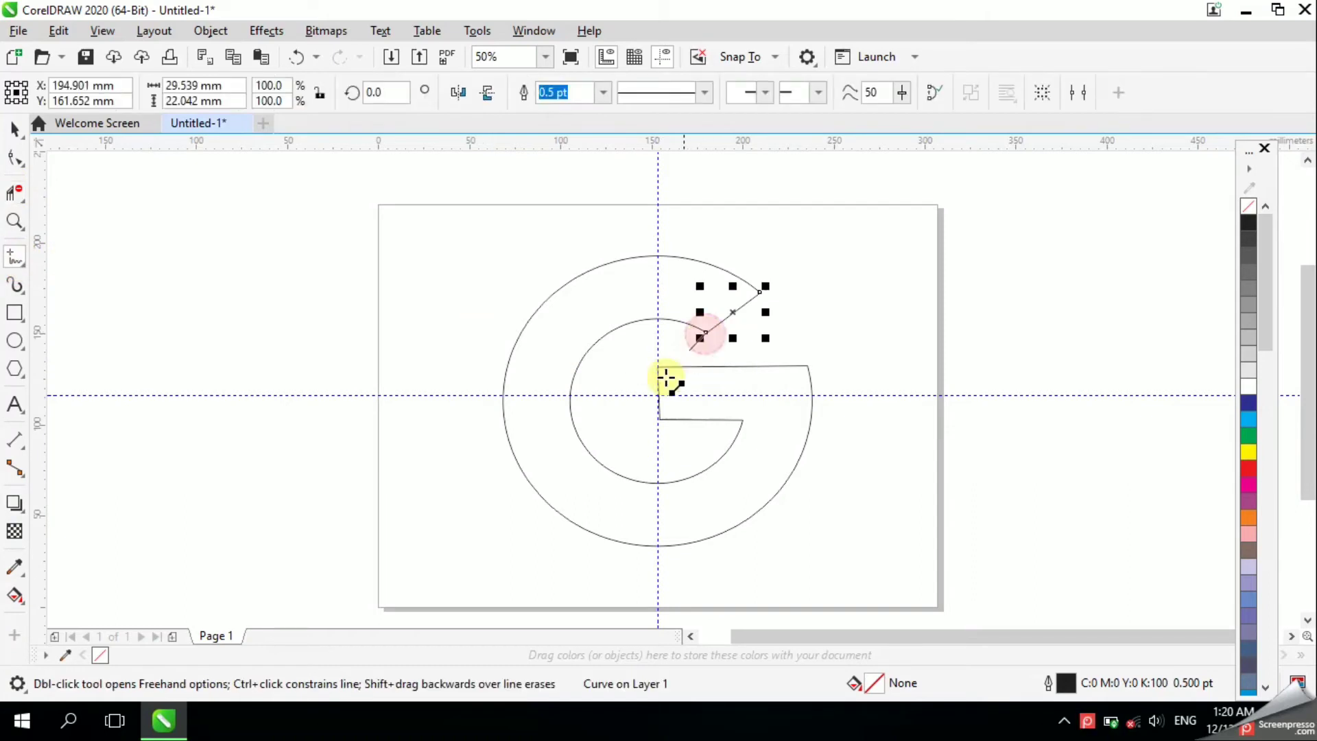
{"action": "left_click", "coordinate": [509, 471]}
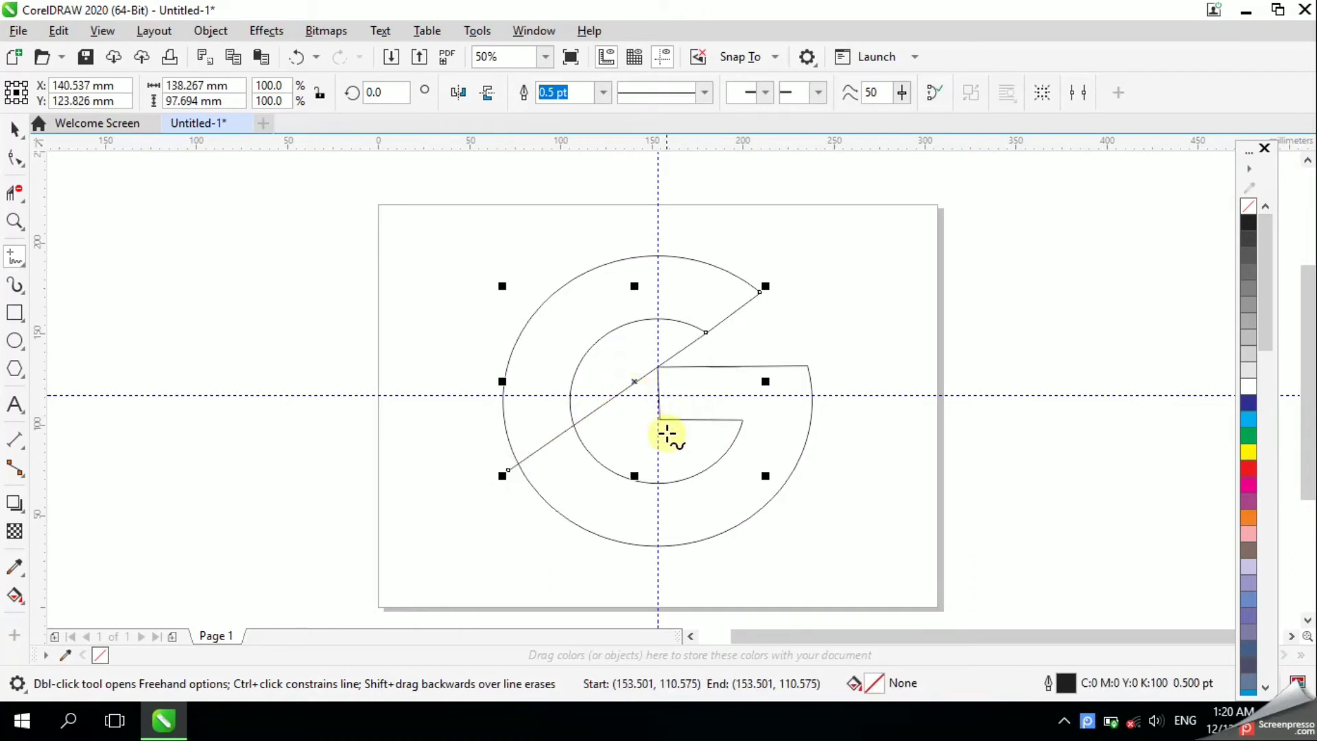
{"action": "left_click", "coordinate": [778, 494]}
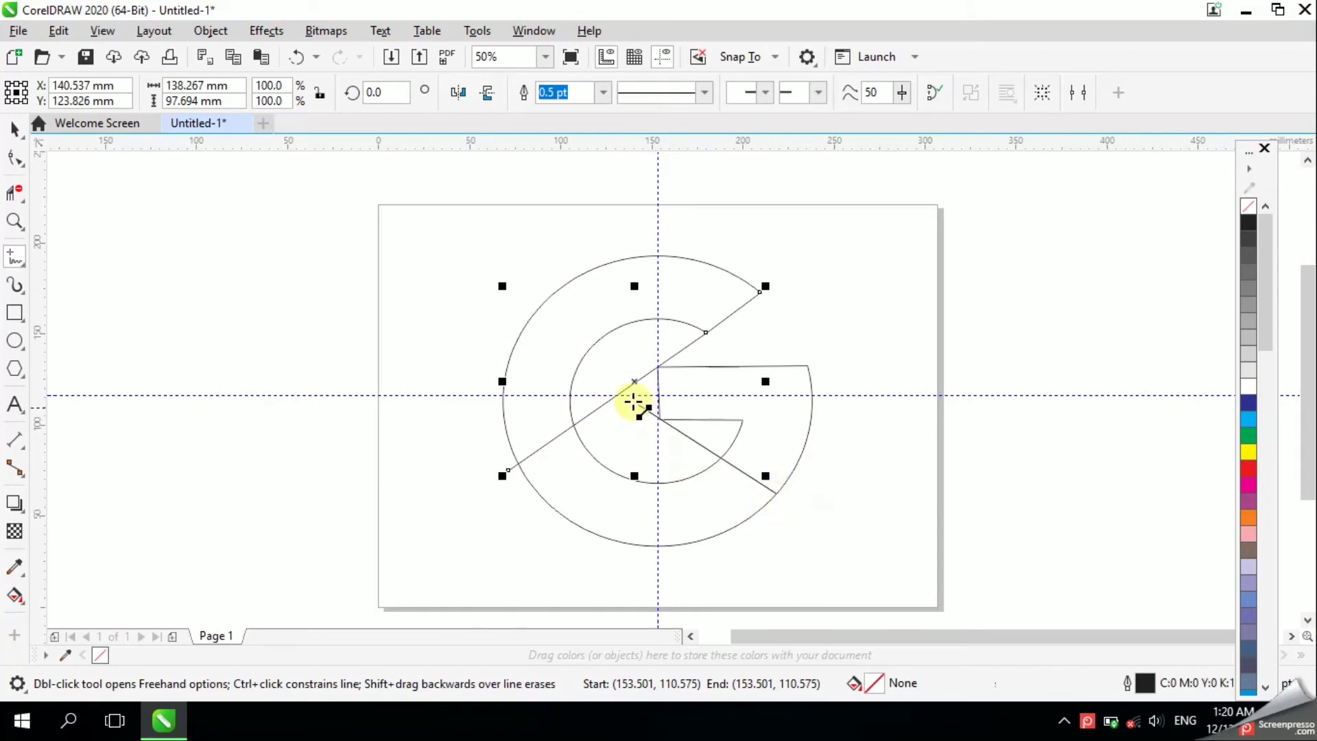
{"action": "left_click", "coordinate": [523, 328]}
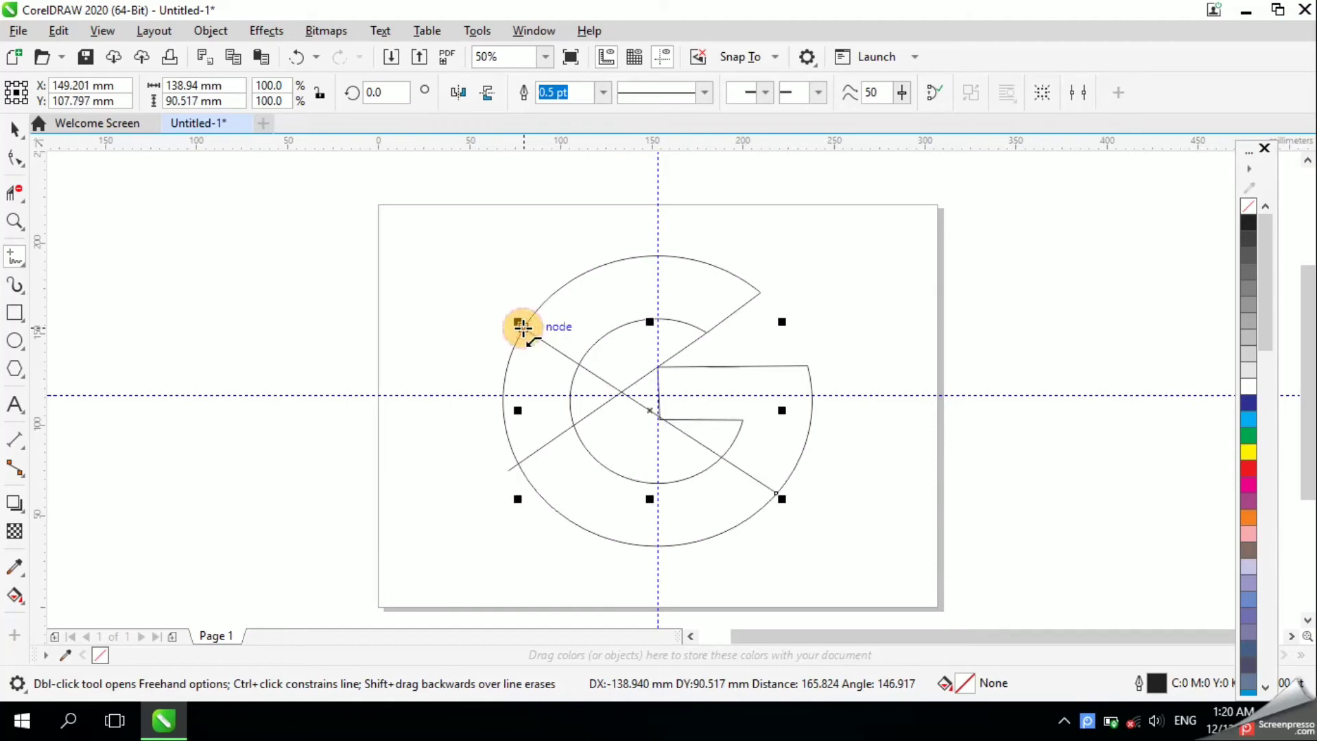
Delete the dividing-line segments inside the G's opening and the stub outside its lower-left edge, keeping only the dividers across the ring
{"action": "left_click", "coordinate": [15, 192]}
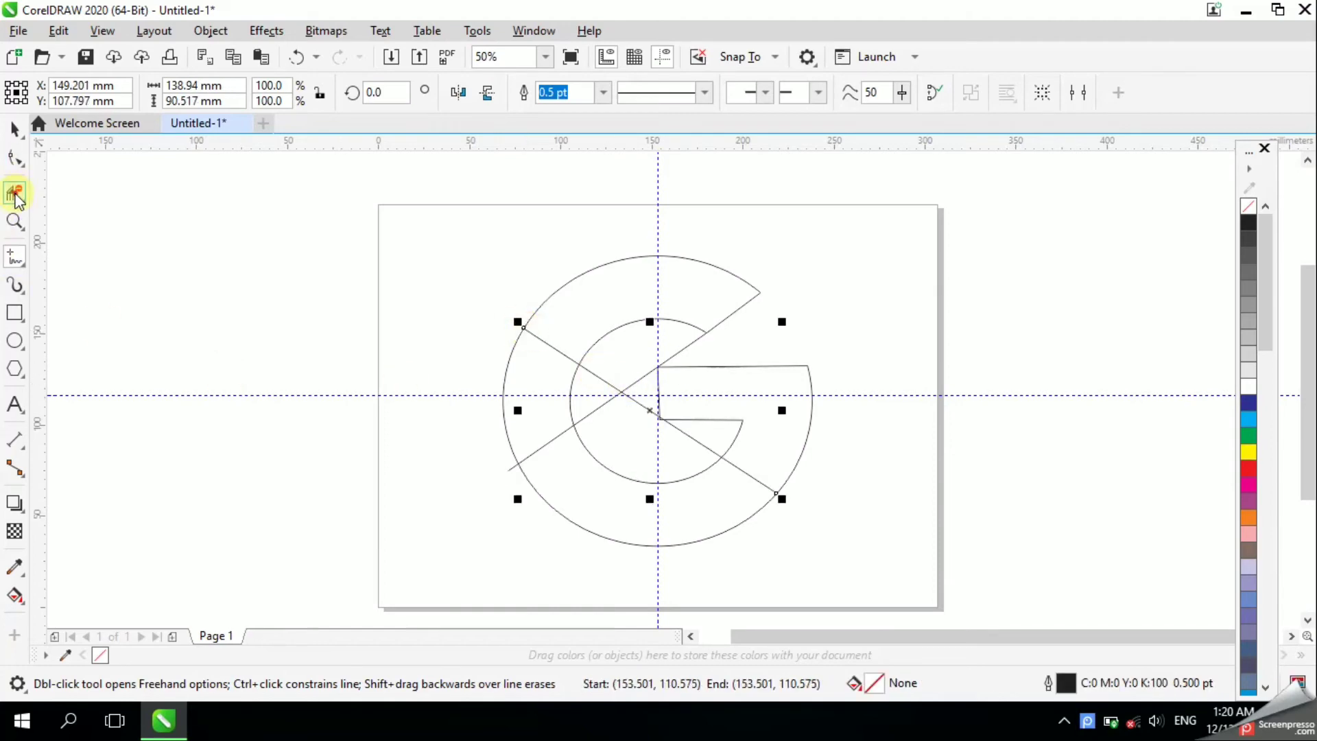
{"action": "mouse_move", "coordinate": [612, 371]}
{"action": "left_mouse_down"}
{"action": "mouse_move", "coordinate": [619, 439]}
{"action": "mouse_move", "coordinate": [637, 432]}
{"action": "left_mouse_up"}
{"action": "left_click", "coordinate": [696, 439]}
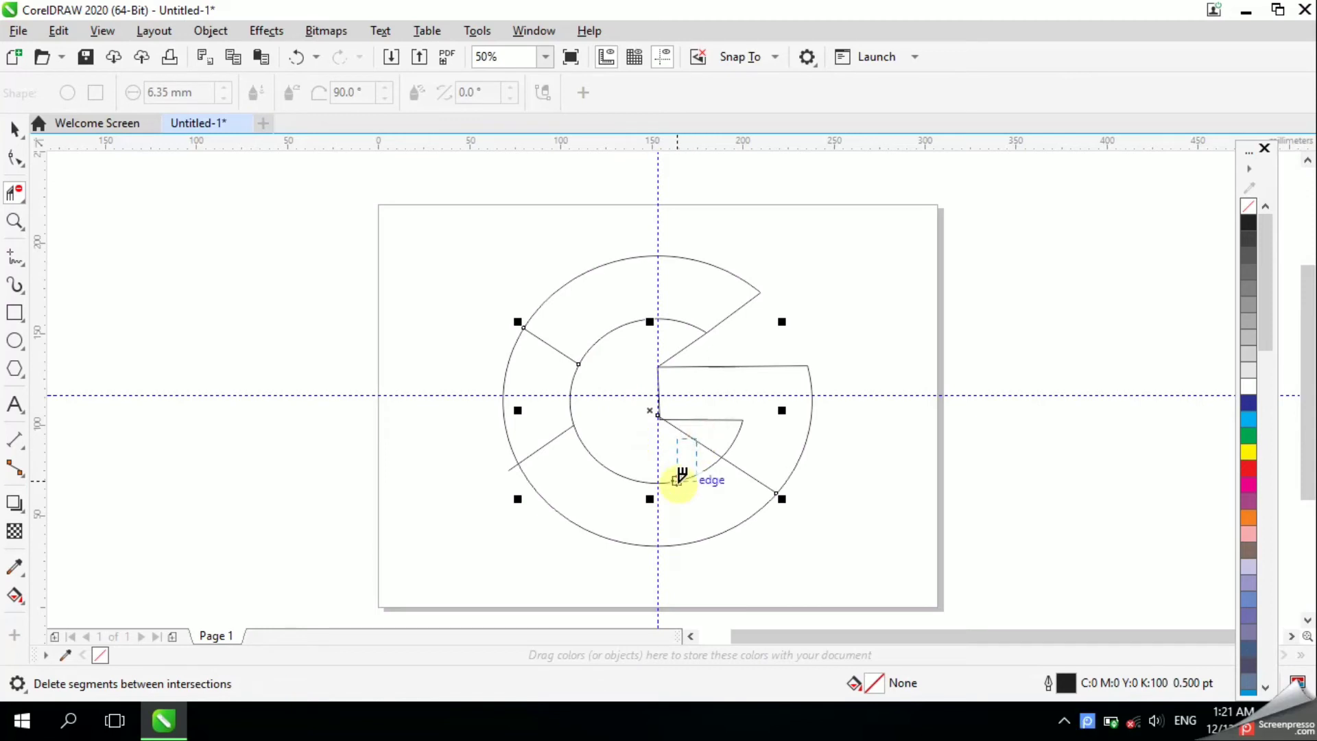
{"action": "left_click", "coordinate": [686, 477]}
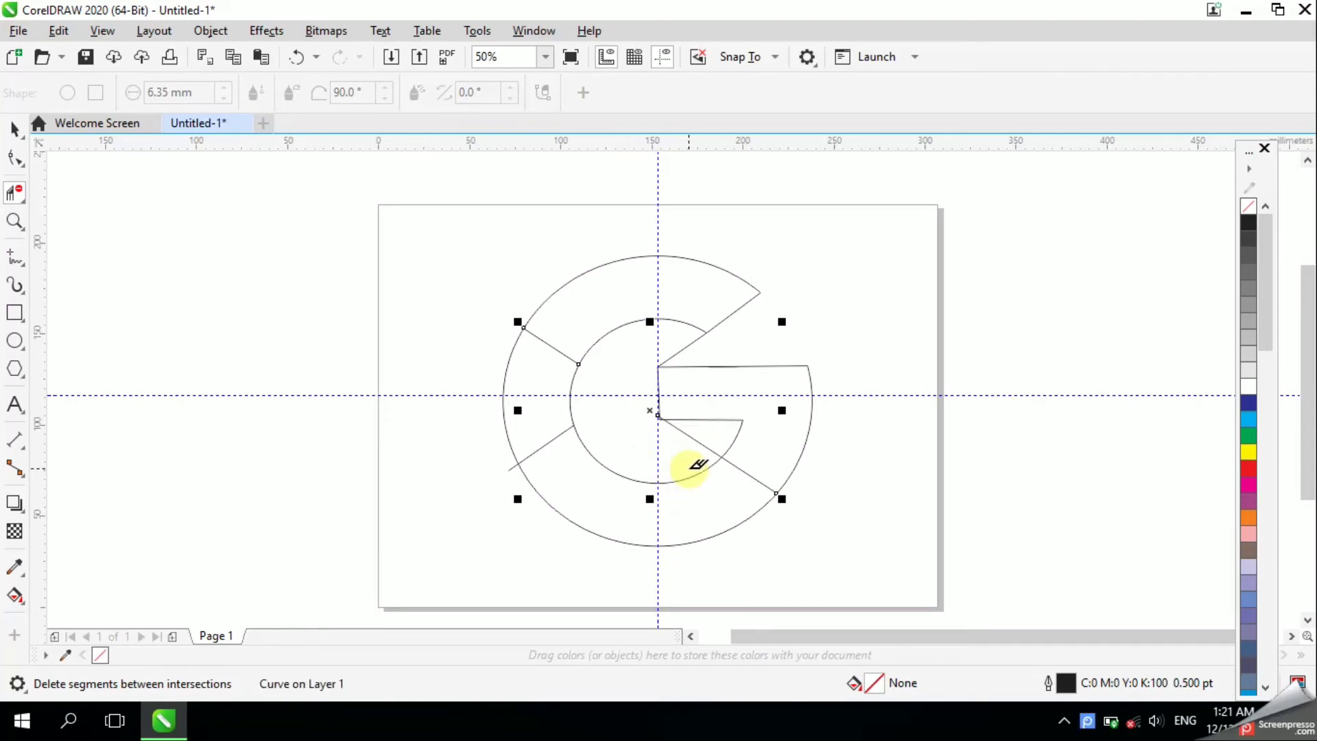
{"action": "left_click", "coordinate": [696, 441]}
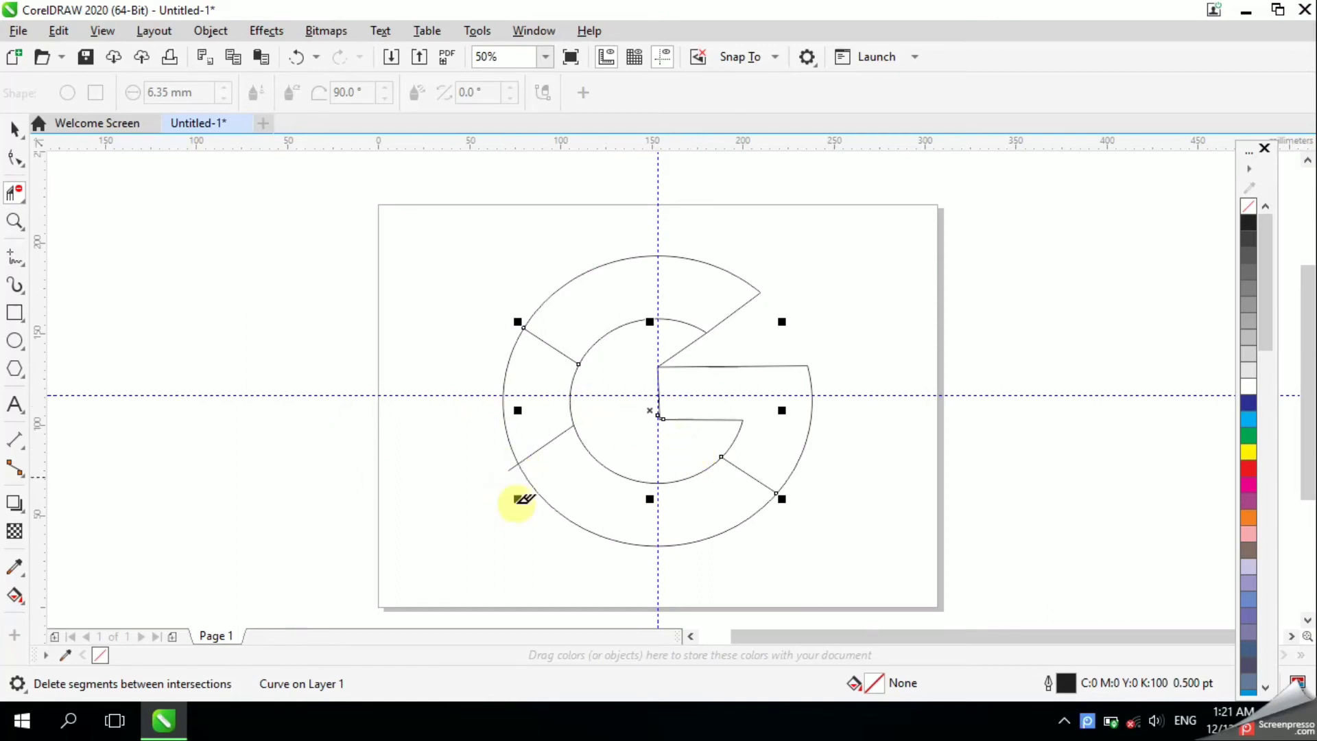
{"action": "left_click", "coordinate": [508, 465]}
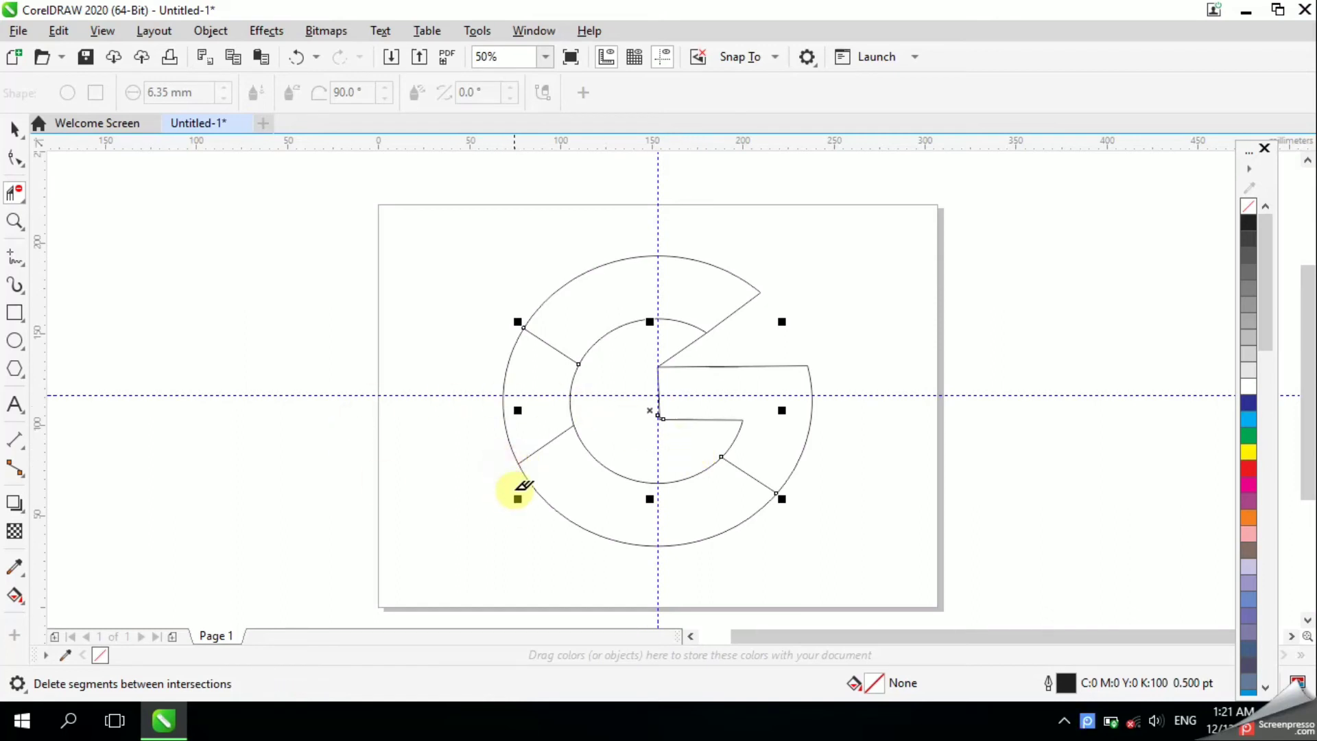
{"action": "left_click", "coordinate": [23, 602]}
{"action": "left_click", "coordinate": [63, 614]}
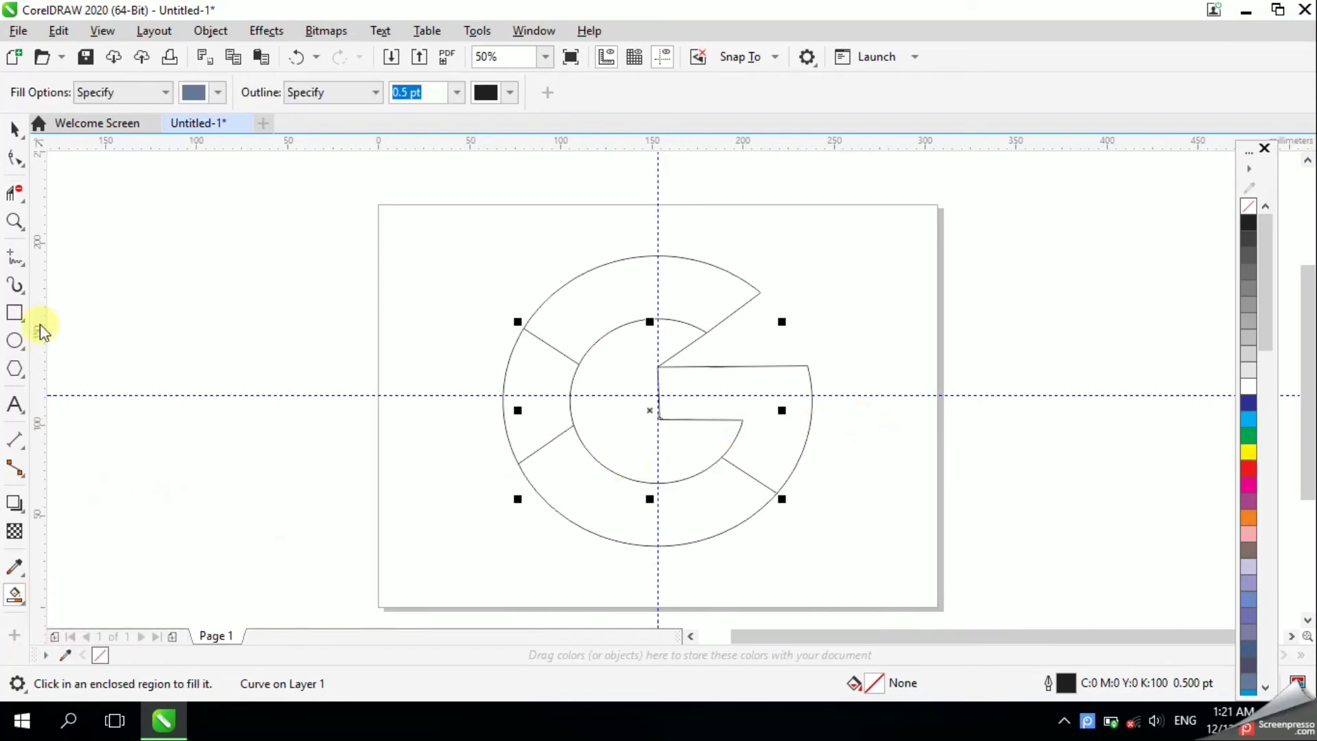
{"action": "left_click", "coordinate": [685, 344]}
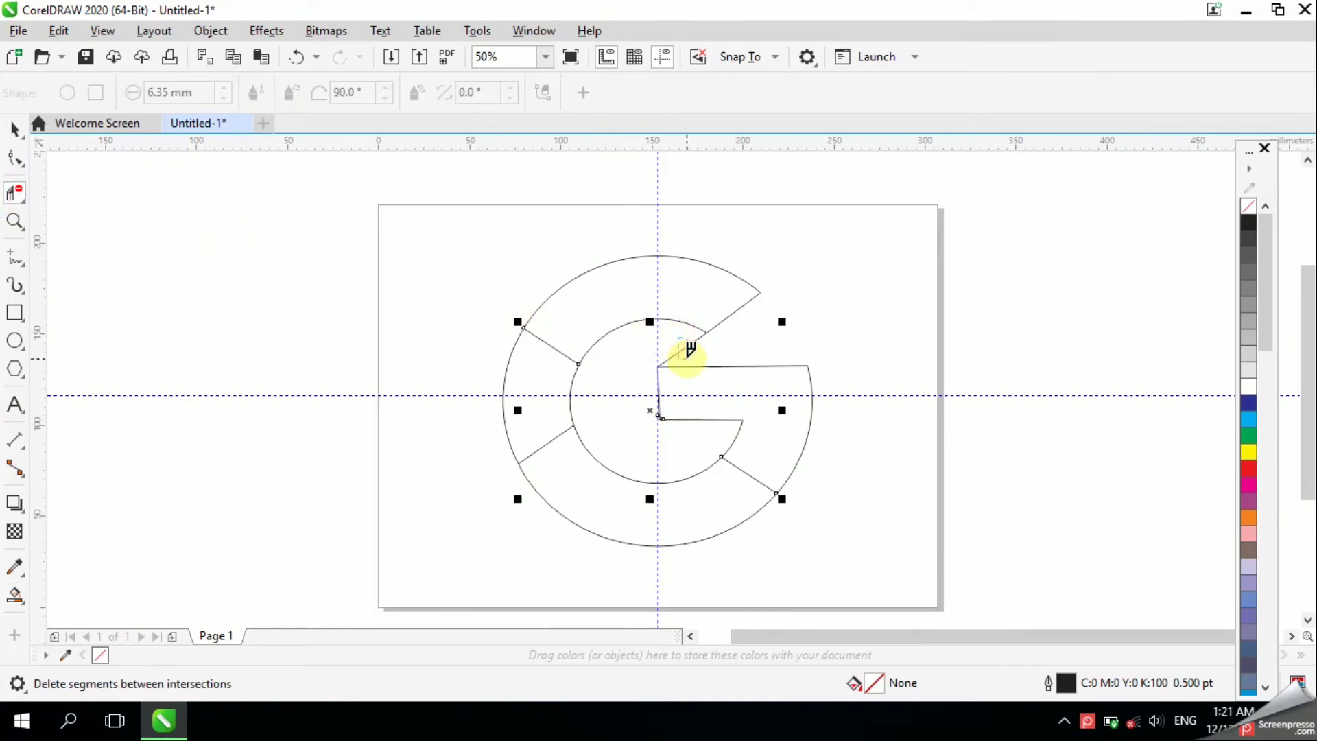
Use Smart Fill to colour the G's upper arc red and its crossbar section cyan
{"action": "left_click", "coordinate": [13, 596]}
{"action": "left_click", "coordinate": [656, 291]}
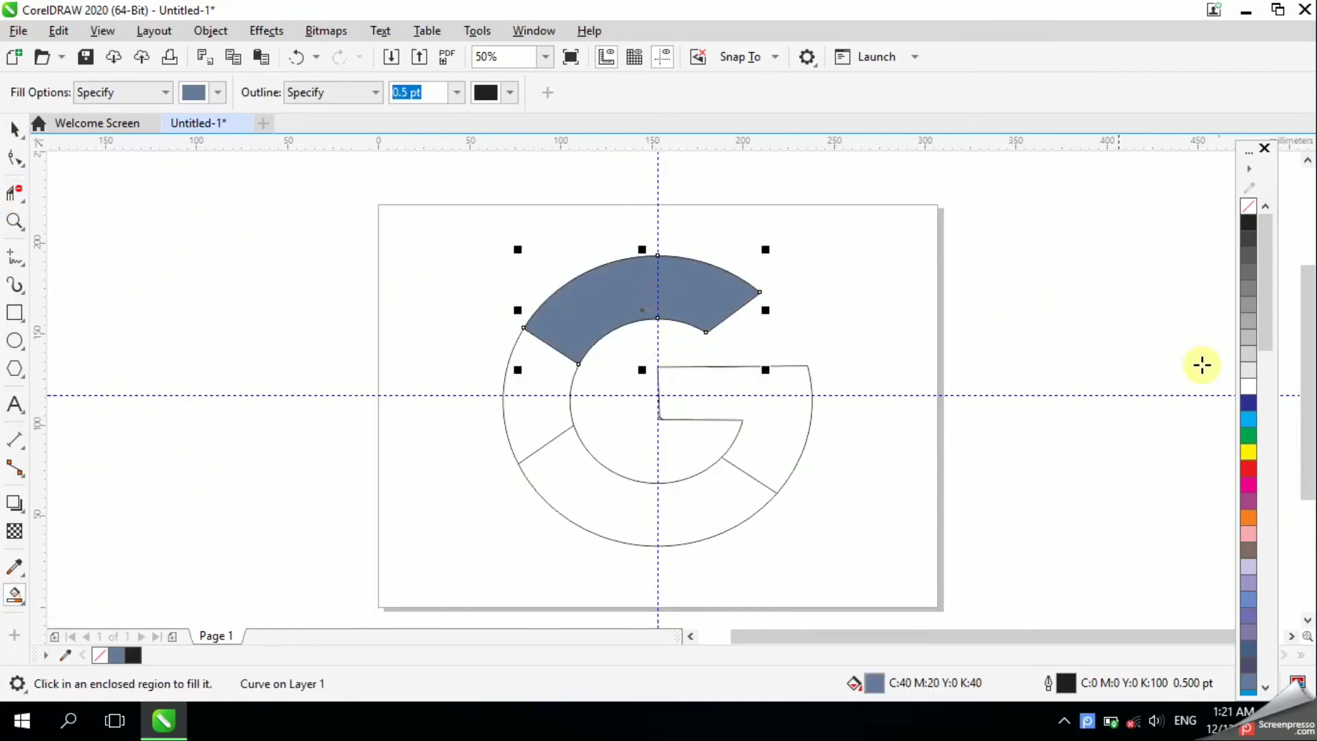
{"action": "left_click", "coordinate": [1250, 468]}
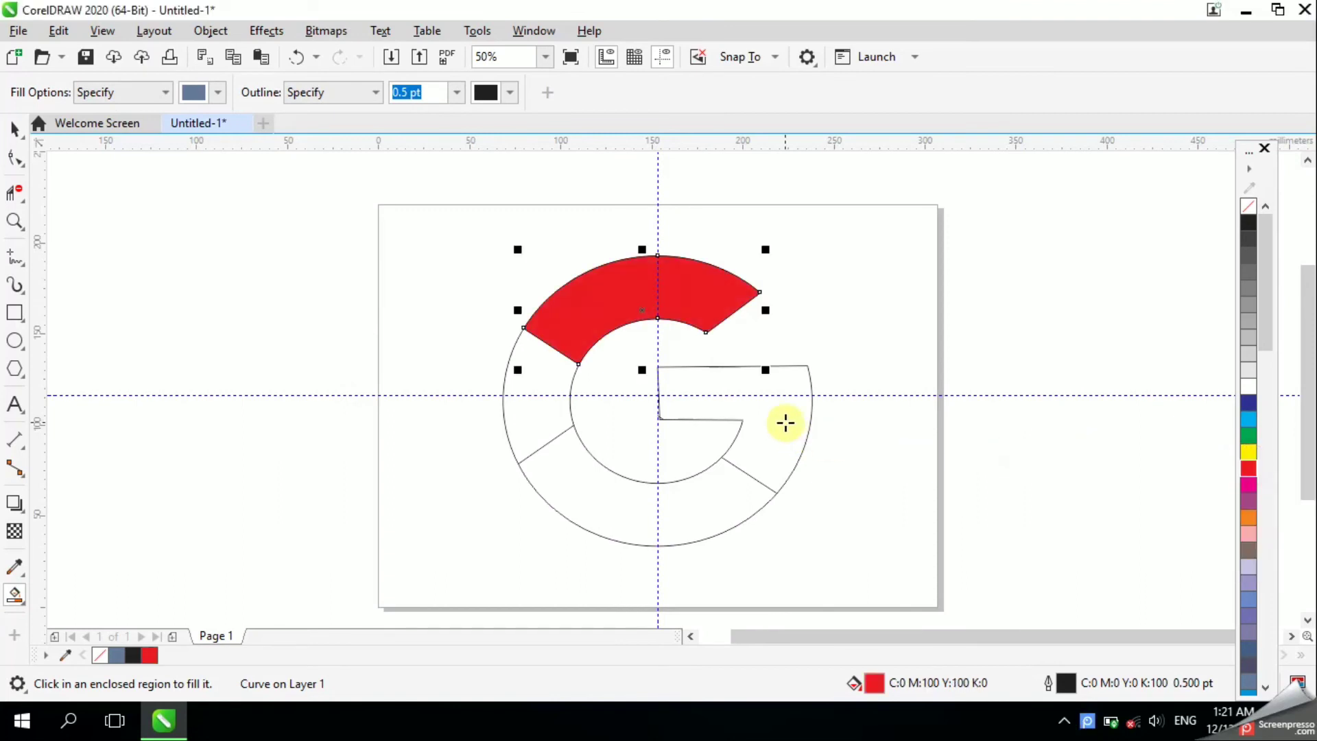
{"action": "left_click", "coordinate": [786, 422]}
{"action": "left_click", "coordinate": [1249, 420]}
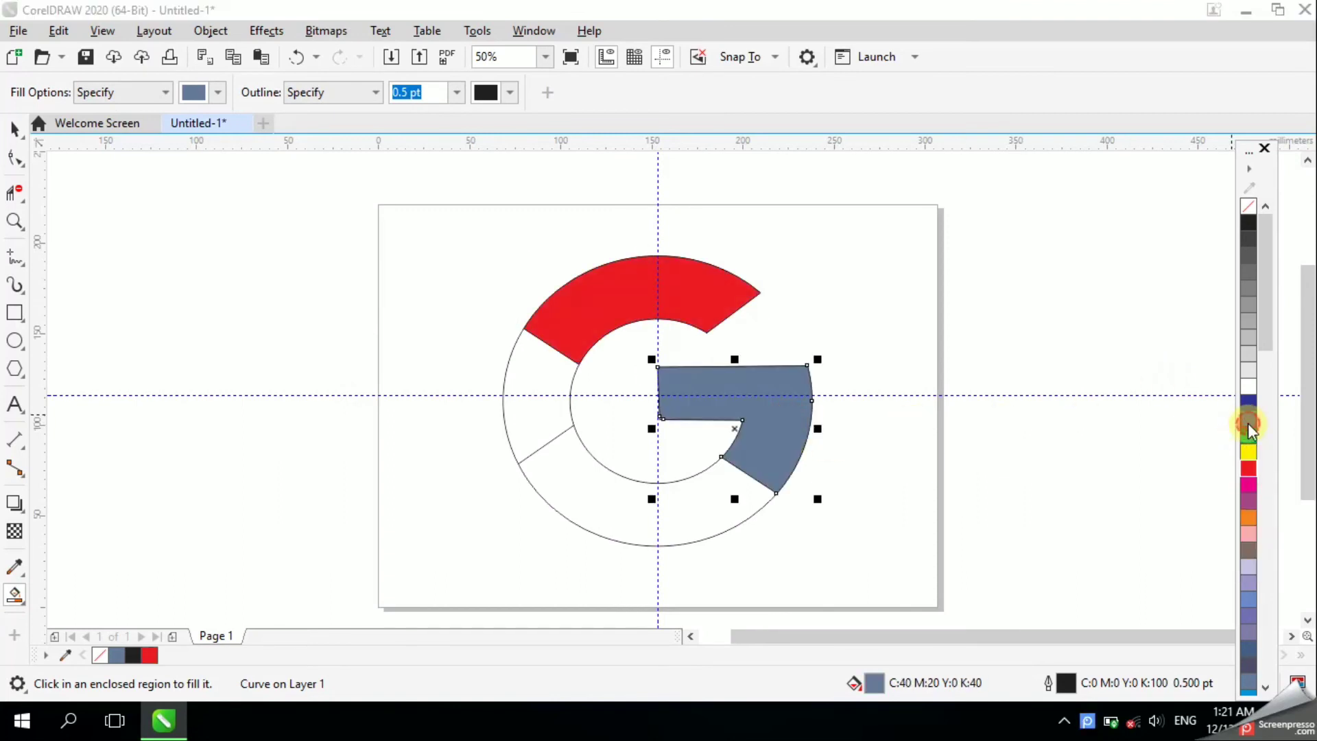
Use Smart Fill to colour the G's lower arc green and its left section yellow
{"action": "left_click", "coordinate": [684, 511]}
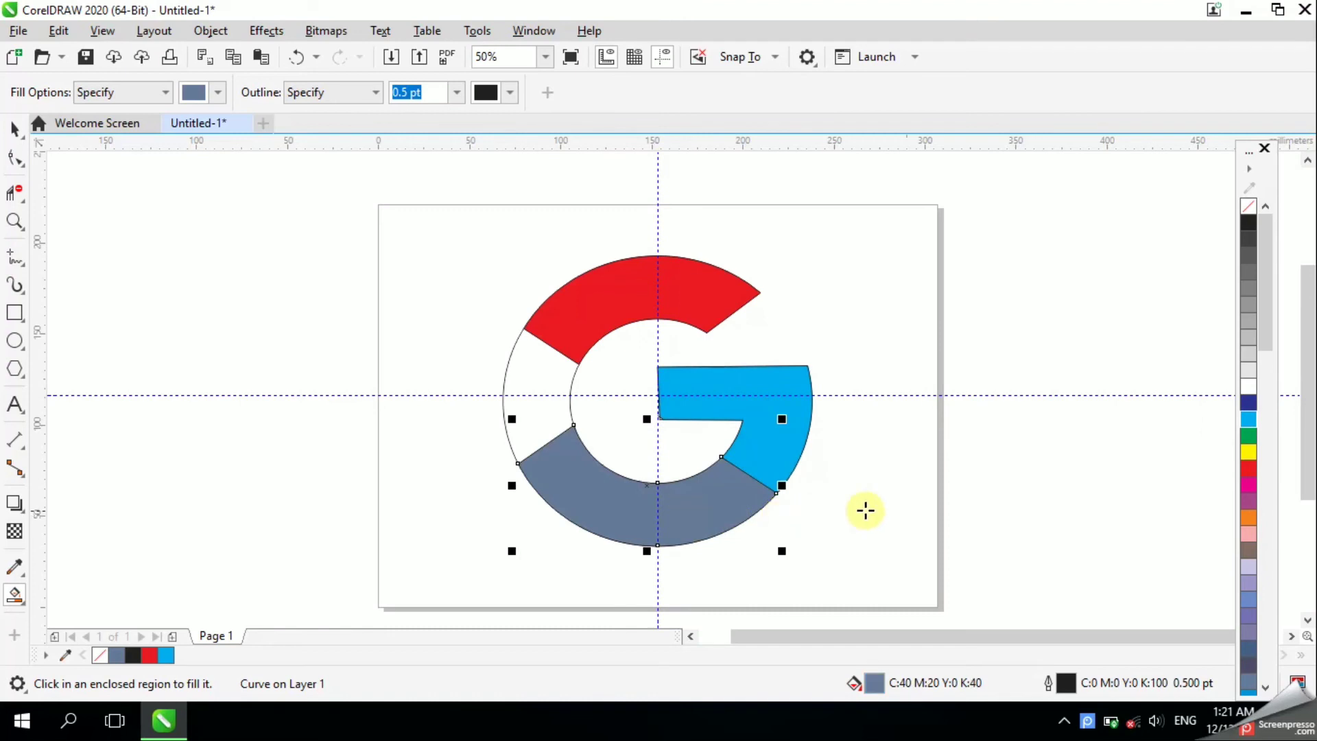
{"action": "left_click", "coordinate": [1247, 439]}
{"action": "left_click", "coordinate": [537, 391]}
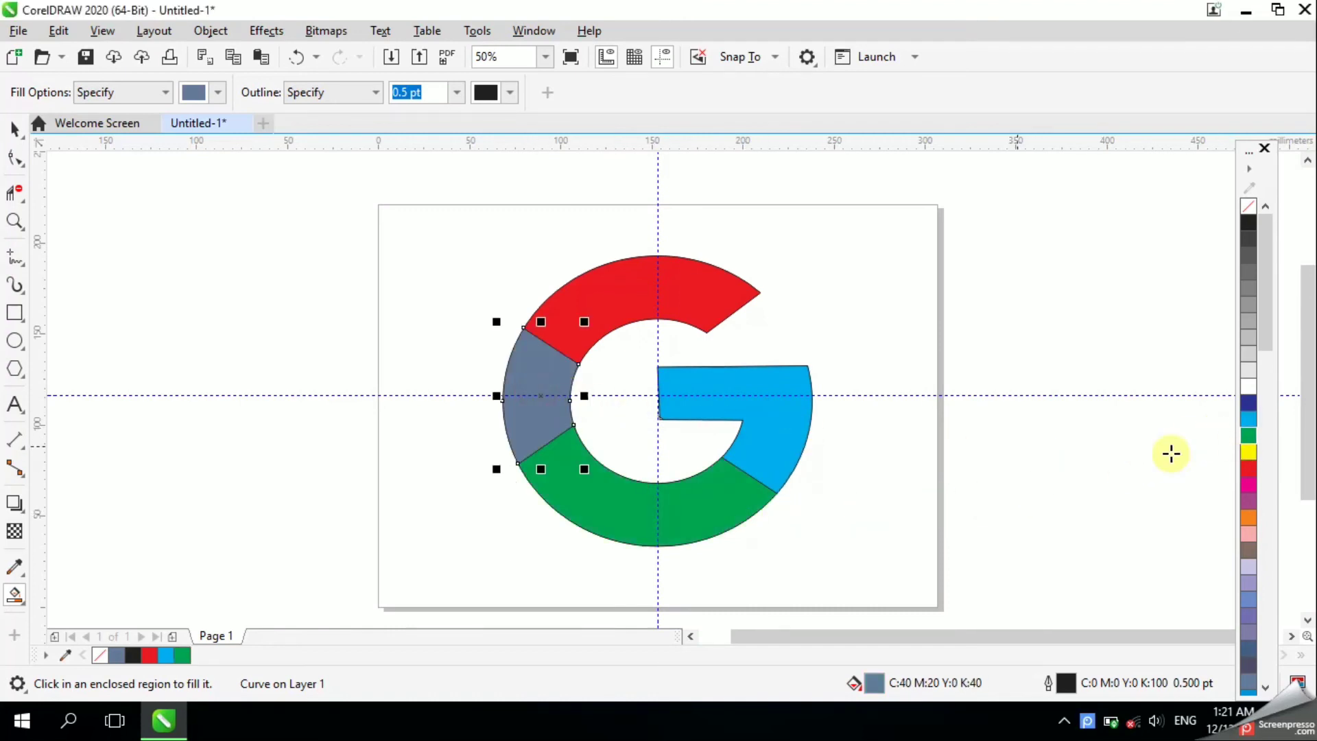
{"action": "left_click", "coordinate": [1249, 453]}
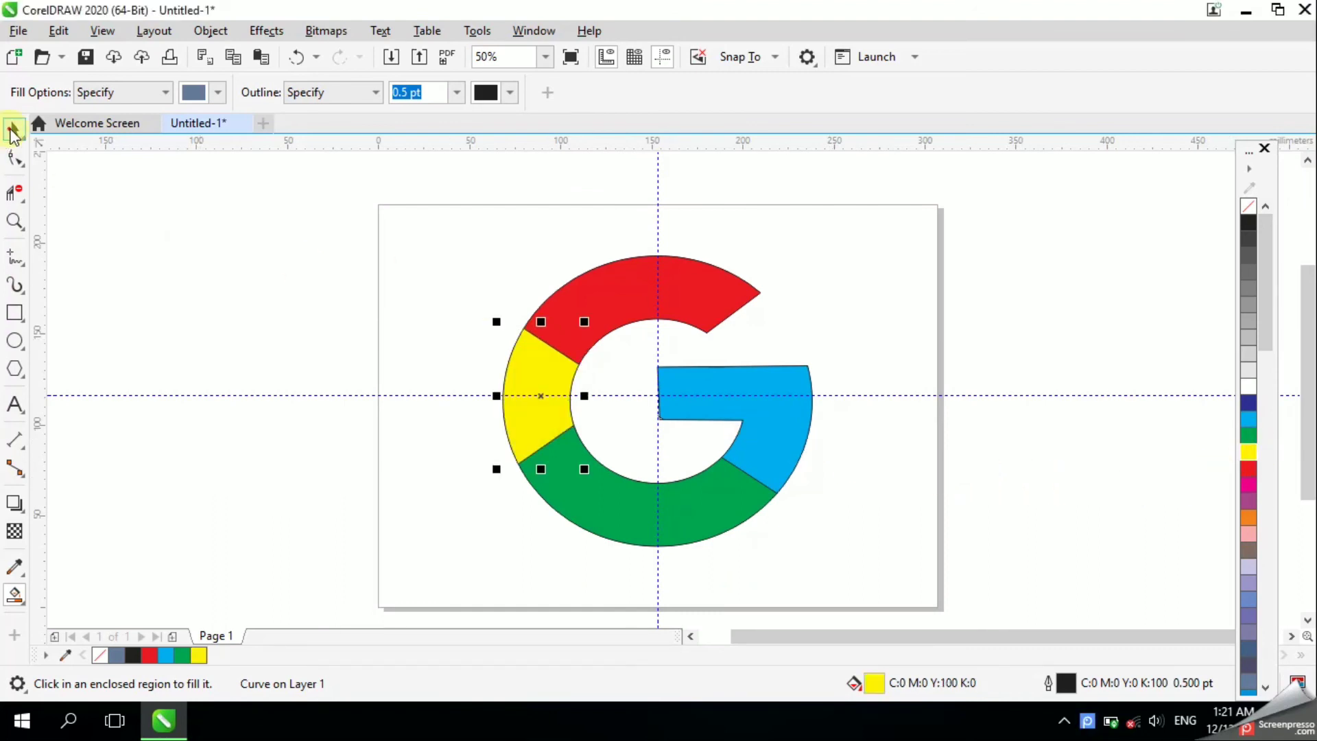
Delete the vertical and horizontal guidelines crossing the G
{"action": "left_click", "coordinate": [12, 131]}
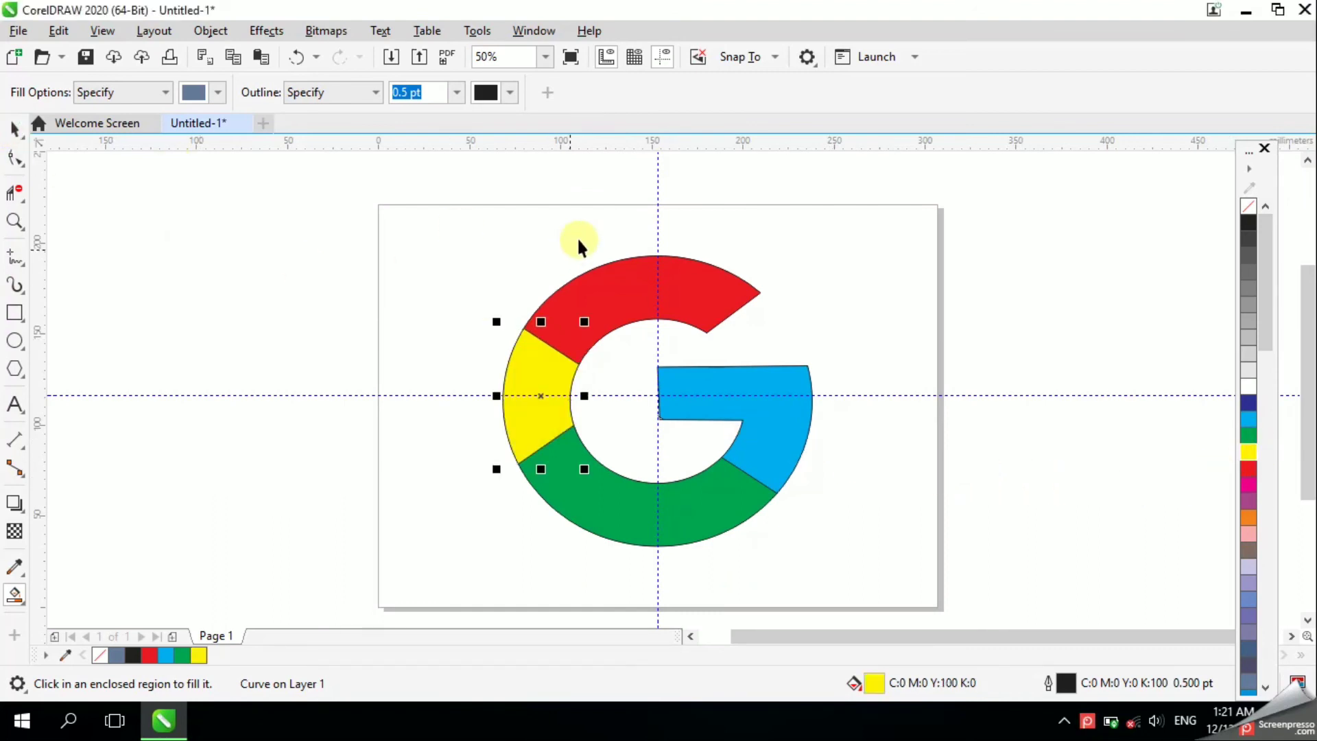
{"action": "left_click", "coordinate": [659, 236]}
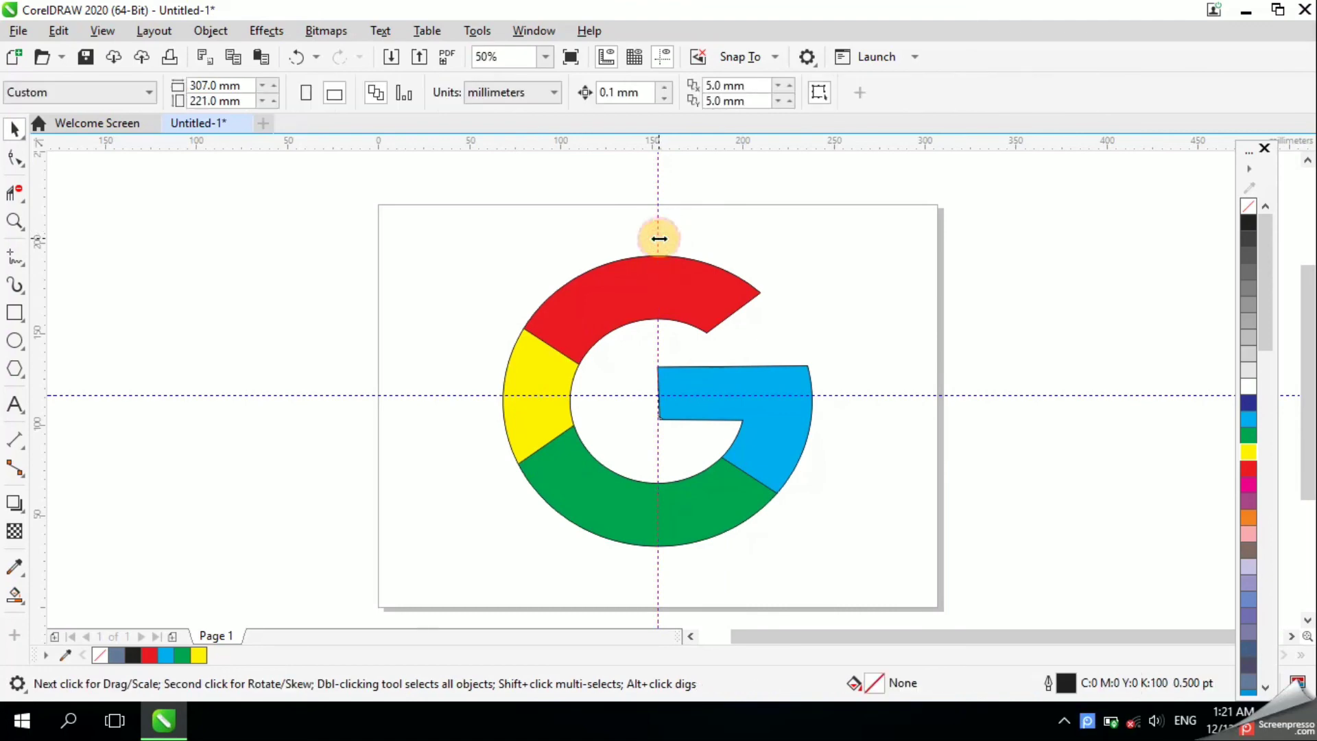
{"action": "left_click", "coordinate": [658, 238]}
{"action": "key", "text": "Delete"}
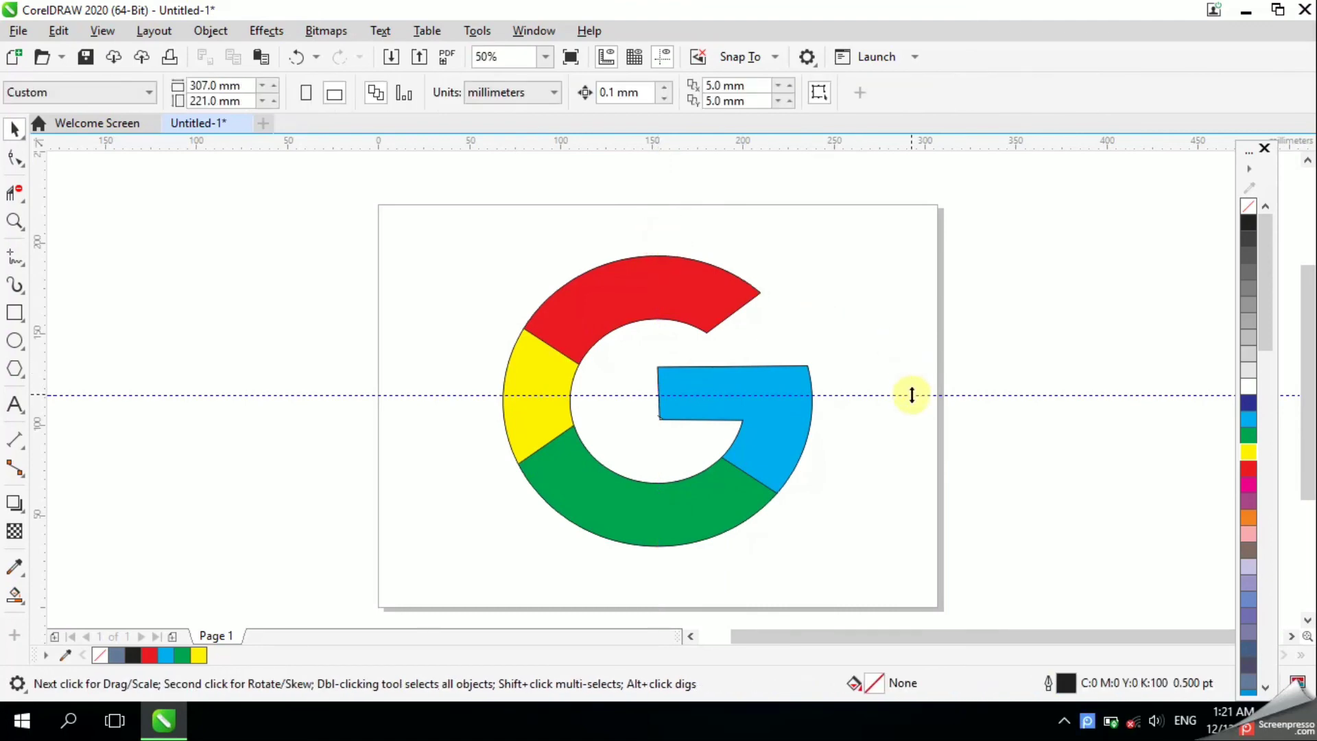
{"action": "double_click", "coordinate": [912, 395]}
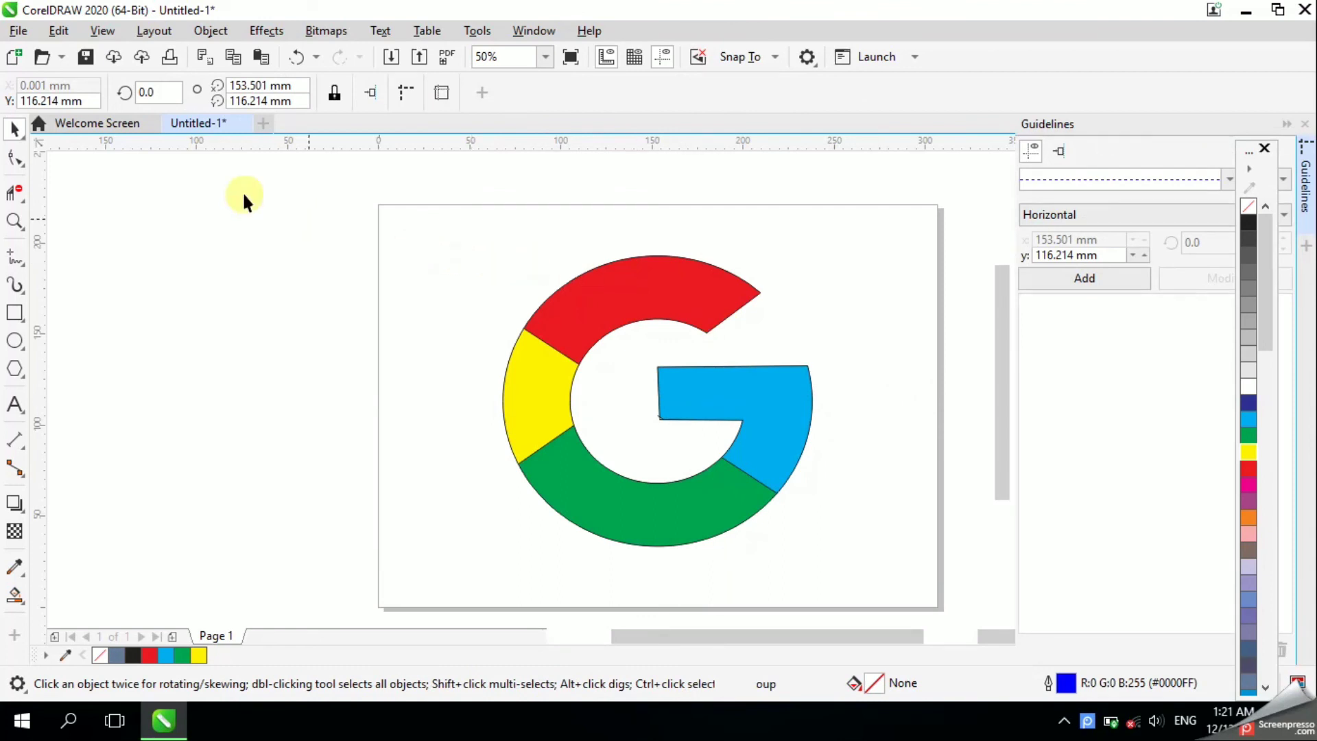
{"action": "left_click", "coordinate": [242, 192]}
Select all pieces of the G, close the Guidelines docker and set their outline width to None
{"action": "left_click_drag", "start_coordinate": [294, 221], "coordinate": [571, 584]}
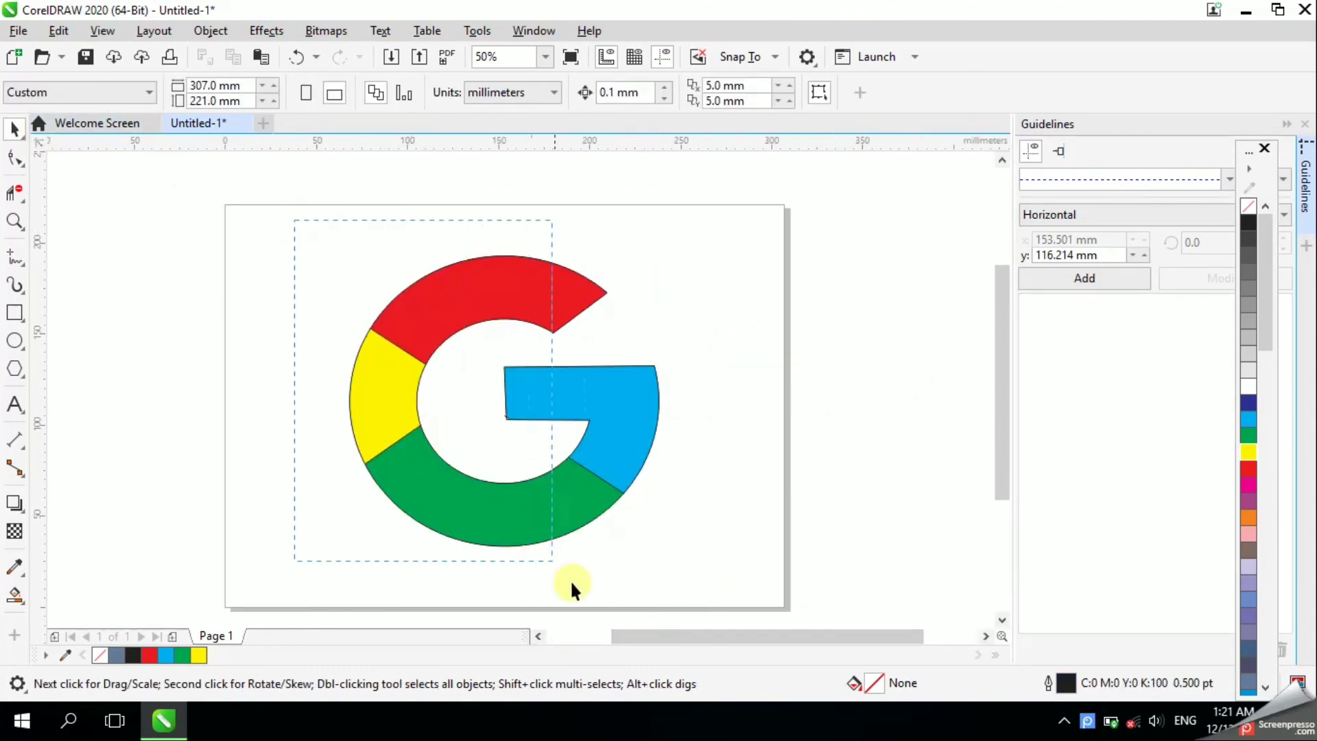
{"action": "left_click_drag", "start_coordinate": [701, 590], "coordinate": [705, 580]}
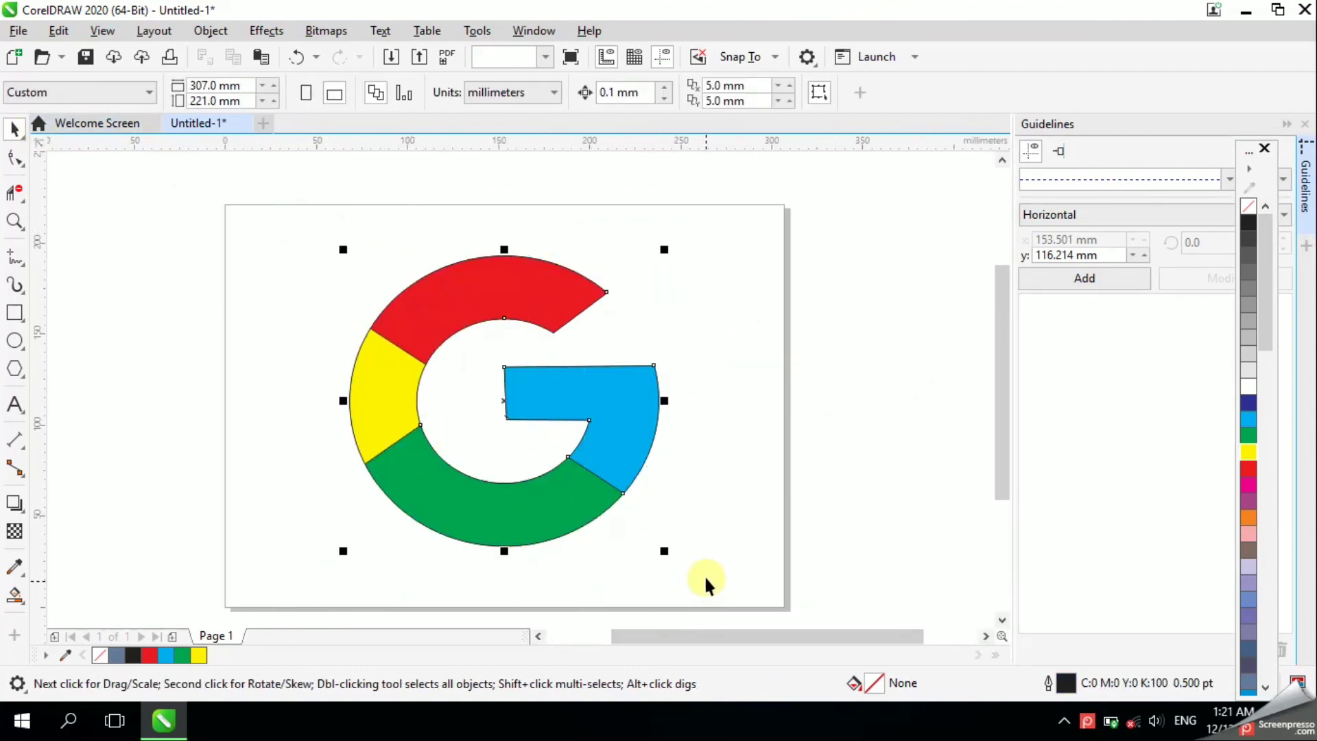
{"action": "left_click", "coordinate": [1304, 124]}
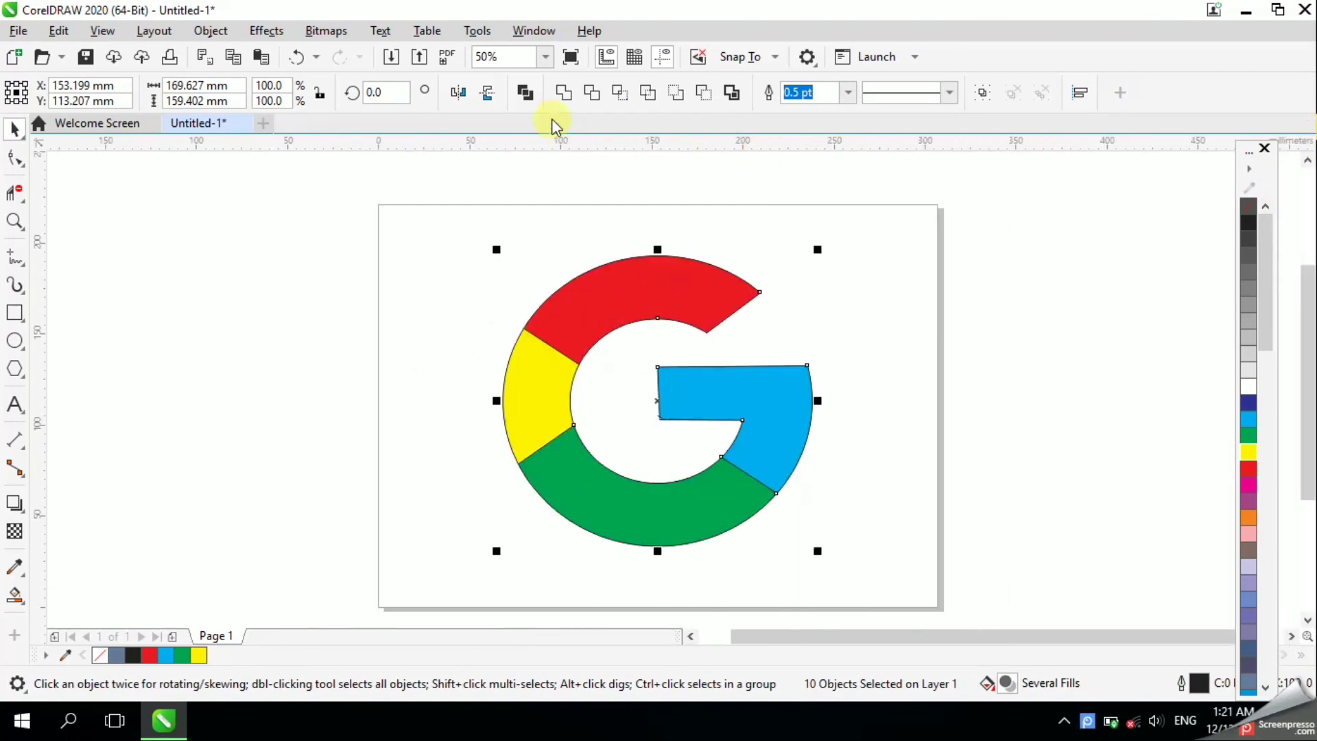
{"action": "left_click", "coordinate": [848, 94]}
{"action": "left_click", "coordinate": [834, 108]}
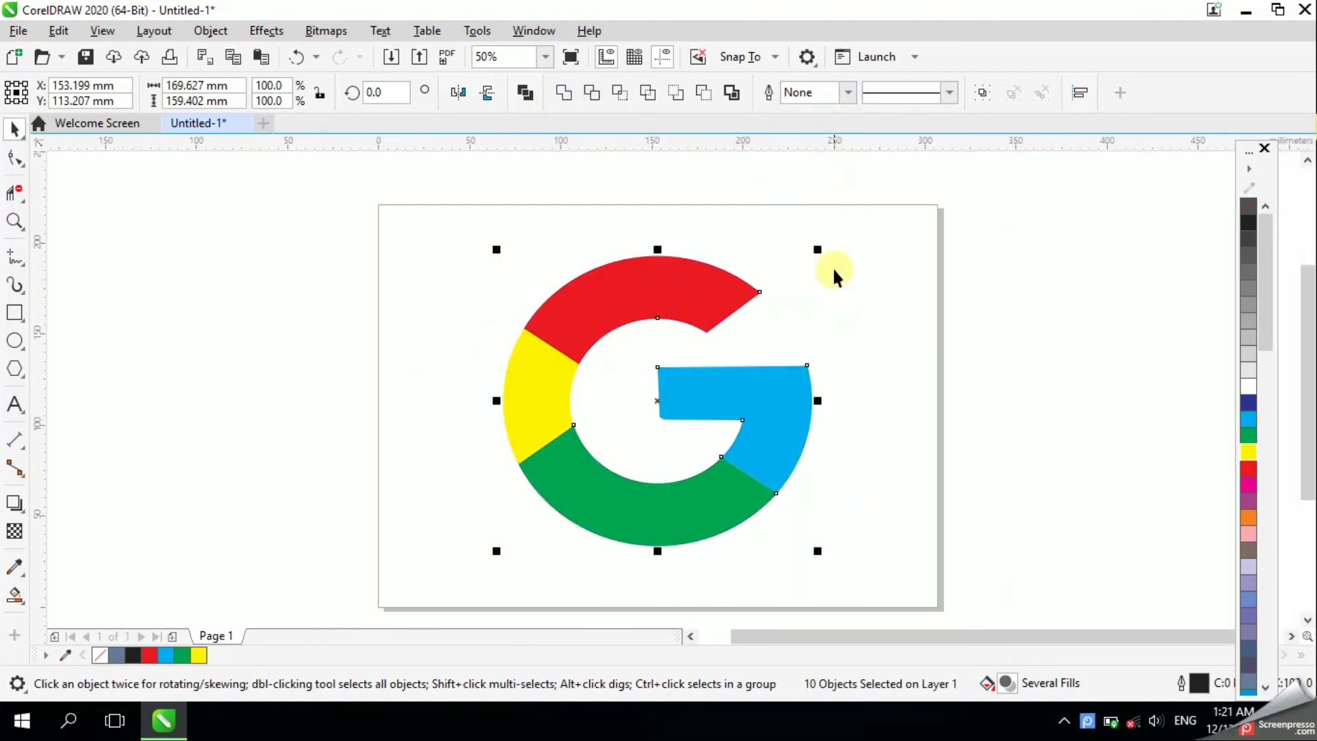
Stretch the whole G downward and to the right to about 179 mm wide by 172 mm high, and deselect it
{"action": "mouse_move", "coordinate": [658, 550]}
{"action": "left_mouse_down"}
{"action": "mouse_move", "coordinate": [659, 585]}
{"action": "mouse_move", "coordinate": [662, 574]}
{"action": "left_mouse_up"}
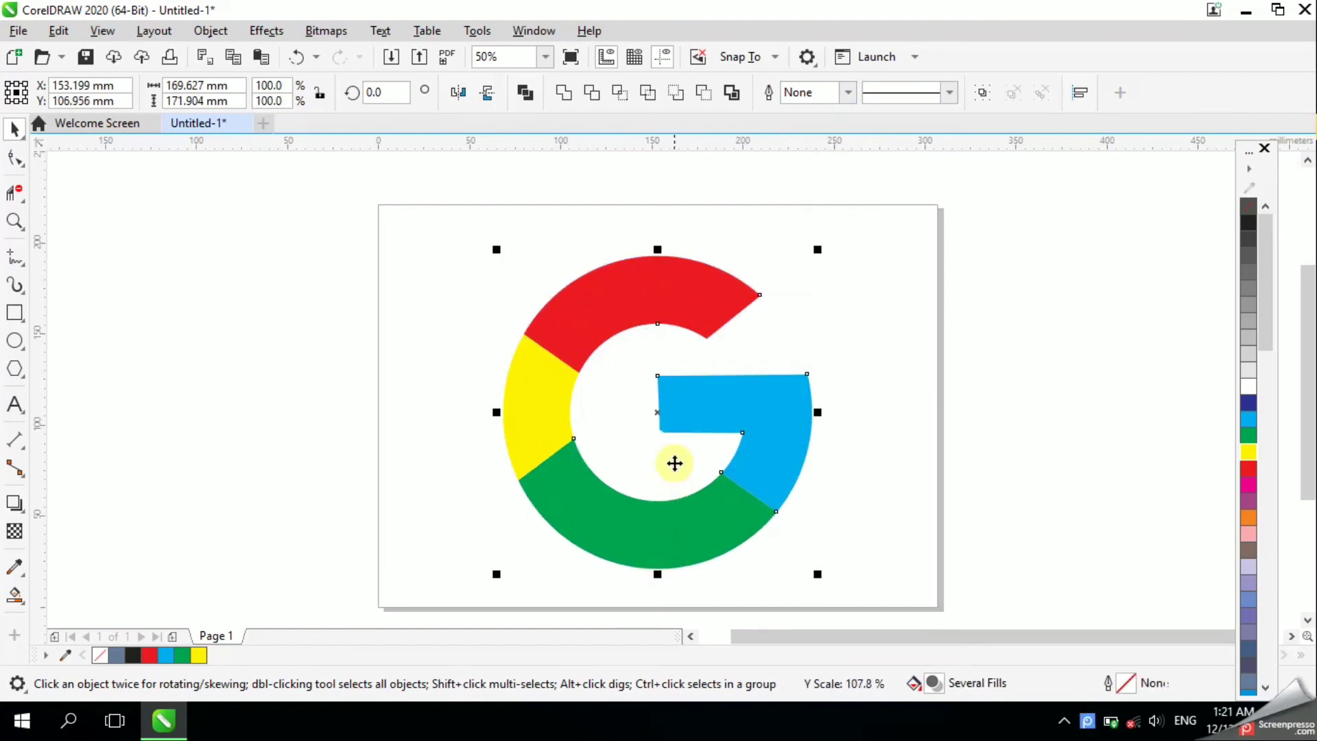
{"action": "left_click_drag", "start_coordinate": [819, 412], "coordinate": [836, 412]}
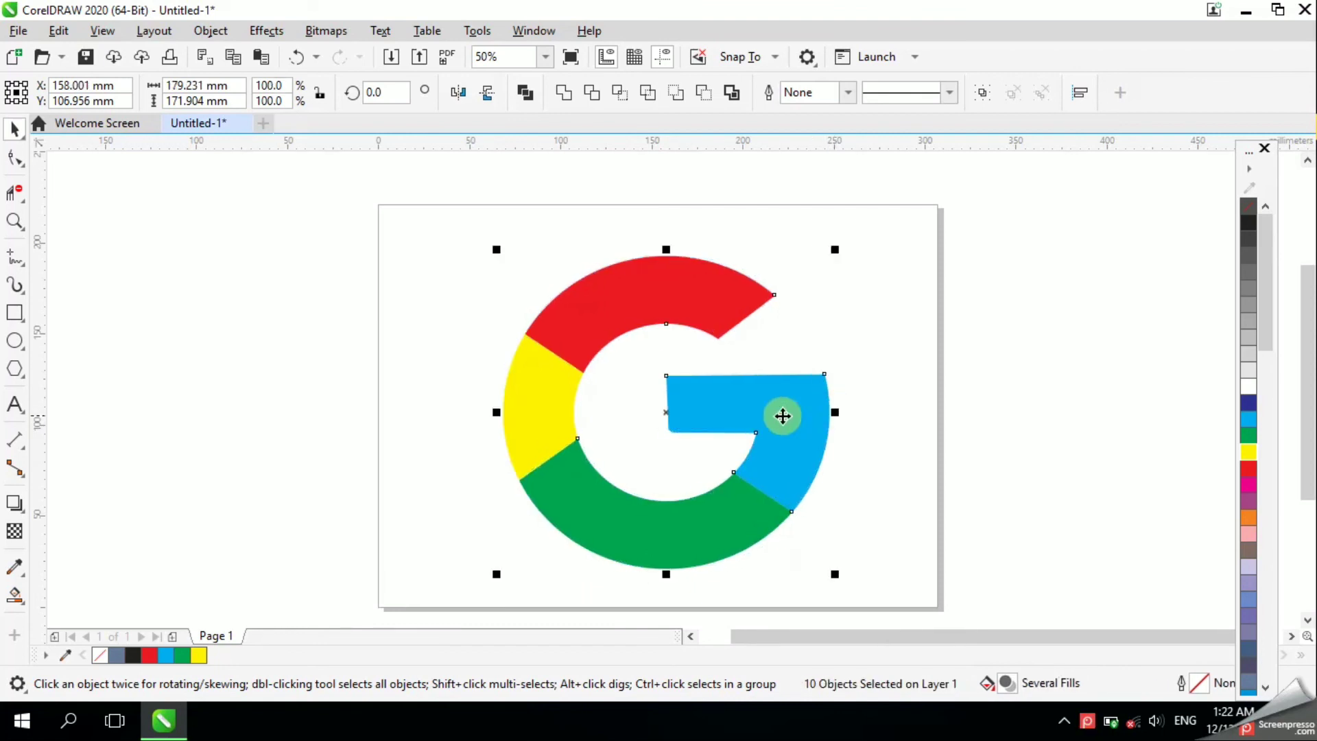
{"action": "left_click", "coordinate": [908, 479]}
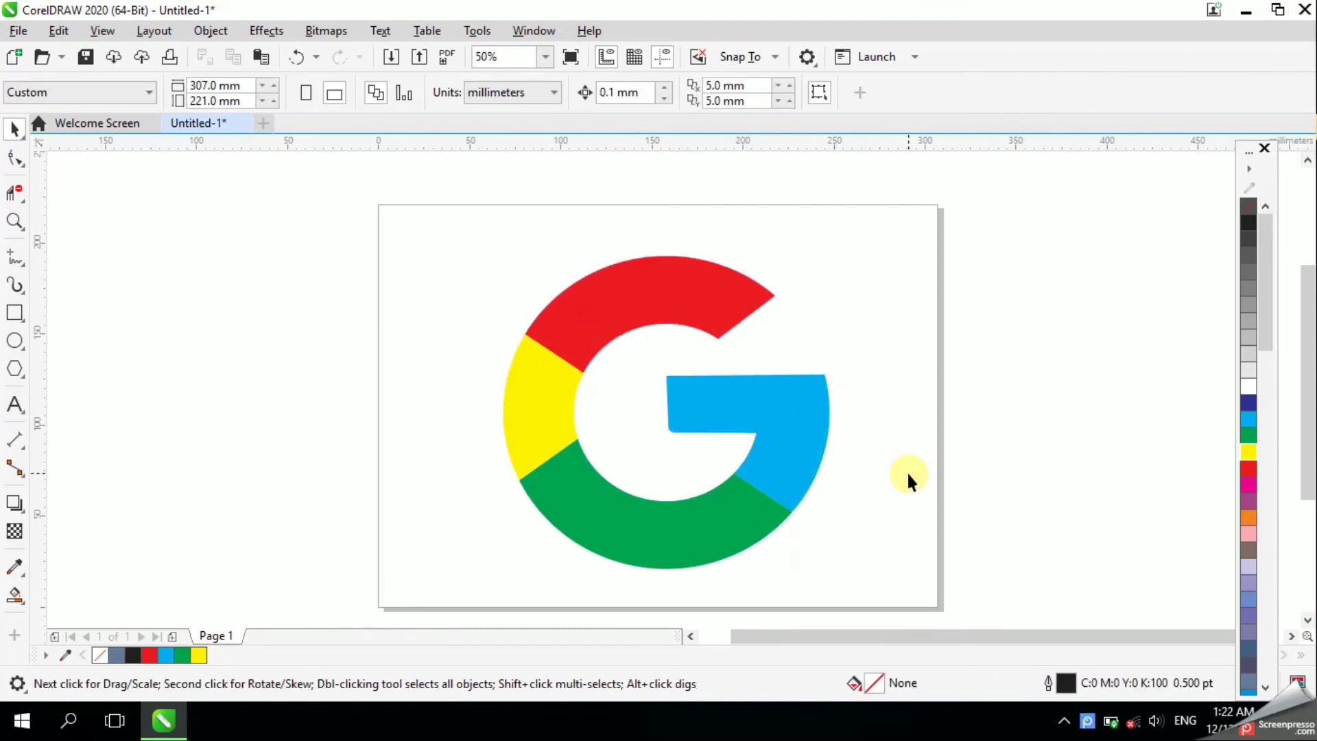